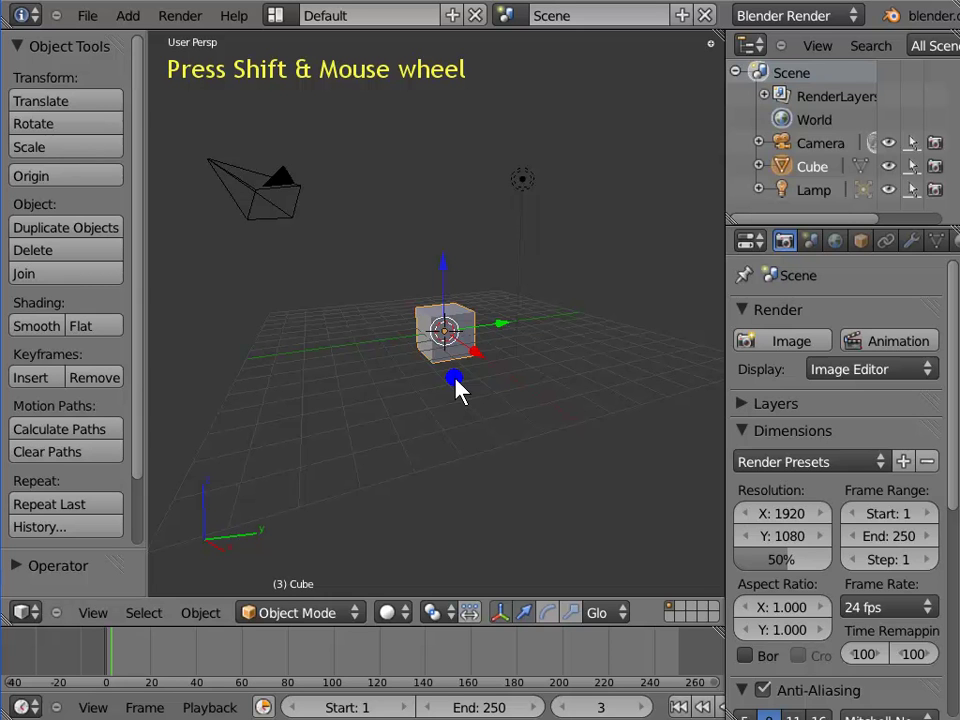
Step: Pan the 3D view slightly, shift it vertically in both directions, and bring the cube back to the middle of the viewport
mouse_move(455, 390)
middle_mouse_down("shift")
mouse_move(248, 390)
mouse_move(246, 142)
mouse_move(424, 150)
mouse_move(580, 175)
mouse_move(572, 409)
mouse_move(347, 411)
mouse_move(261, 407)
mouse_move(259, 137)
mouse_move(597, 150)
mouse_move(536, 279)
mouse_move(453, 388)
middle_mouse_up("shift")
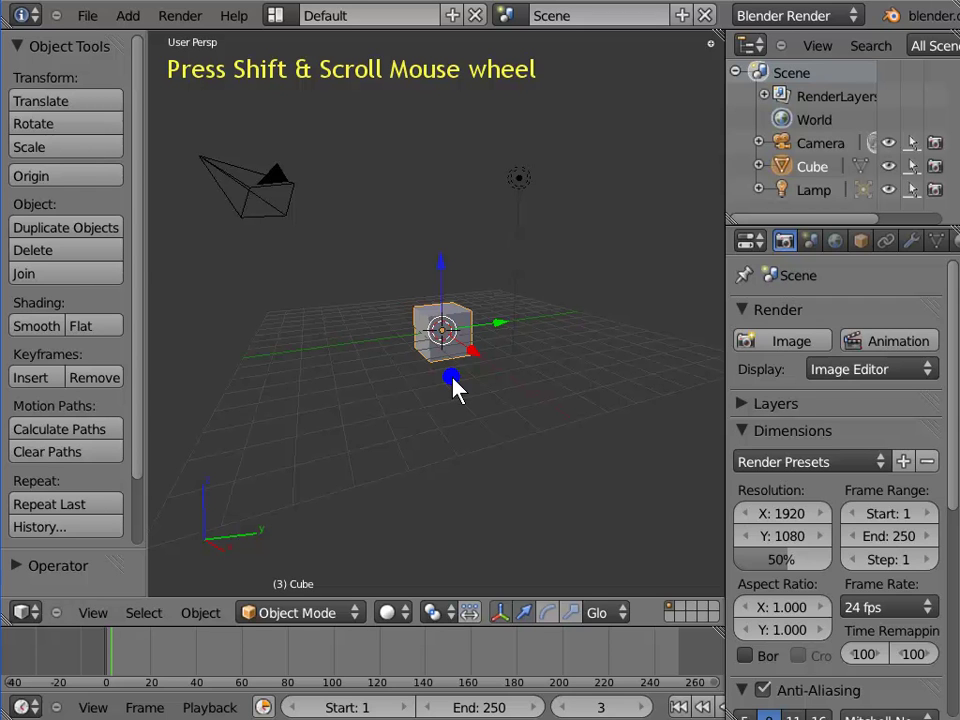
scroll(453, 388, "up", 8, "shift")
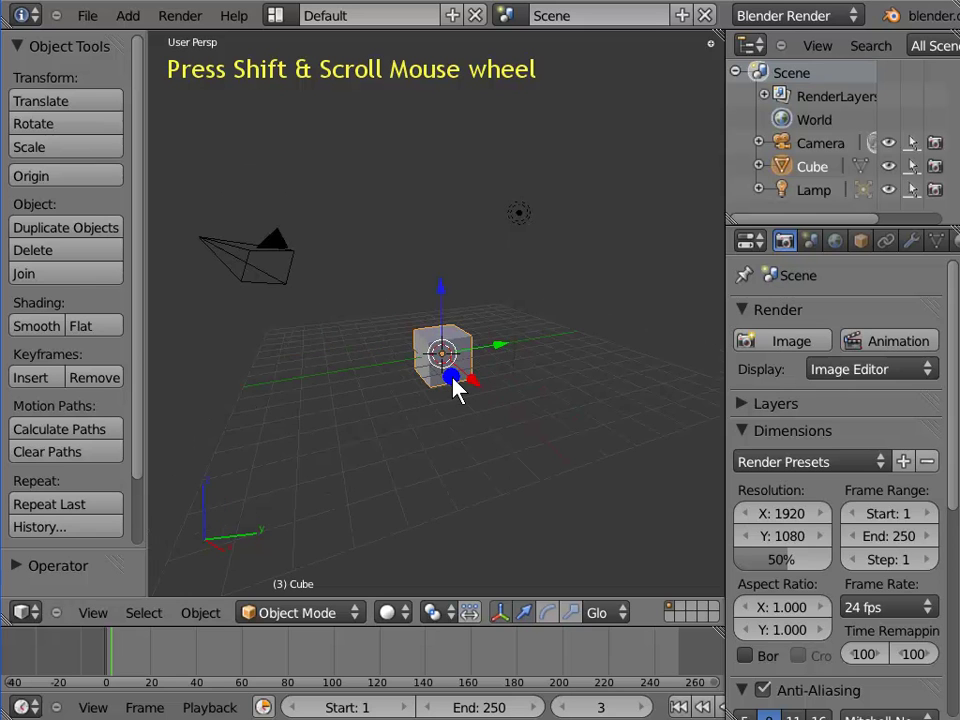
scroll(453, 388, "up", 1, "shift")
scroll(453, 388, "down", 7, "shift")
scroll(453, 388, "down", 8, "shift")
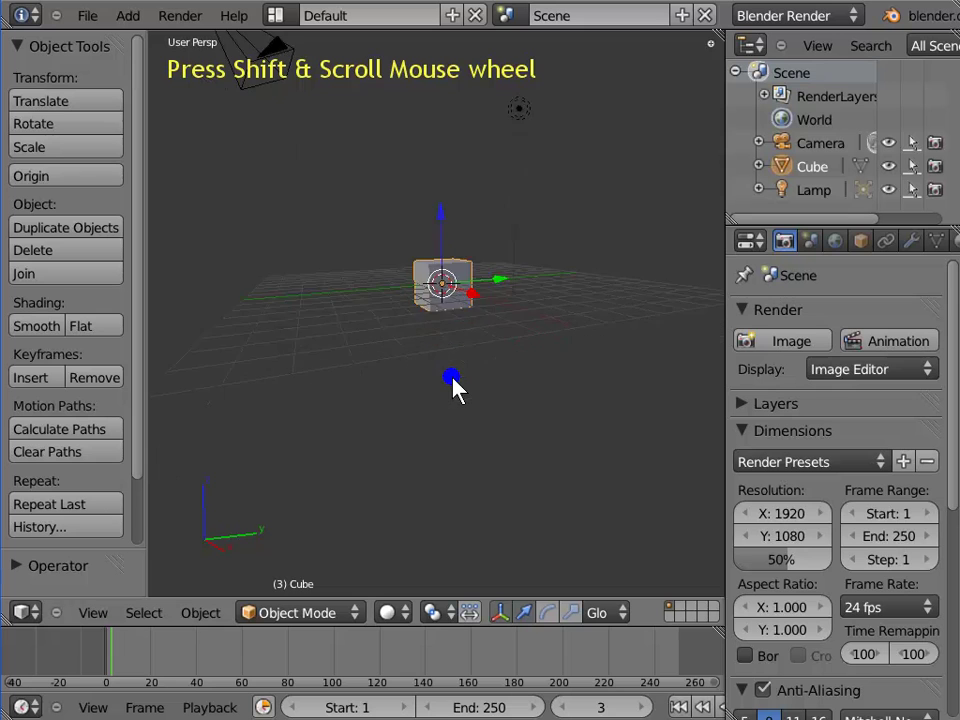
scroll(453, 388, "up", 6, "shift")
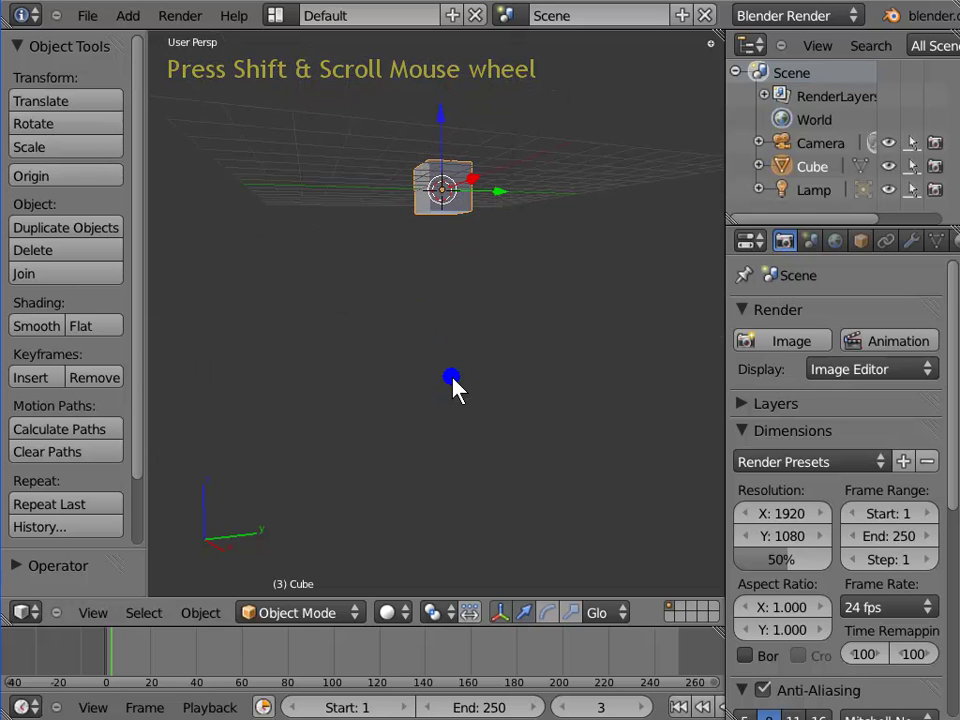
scroll(453, 388, "up", 2, "shift")
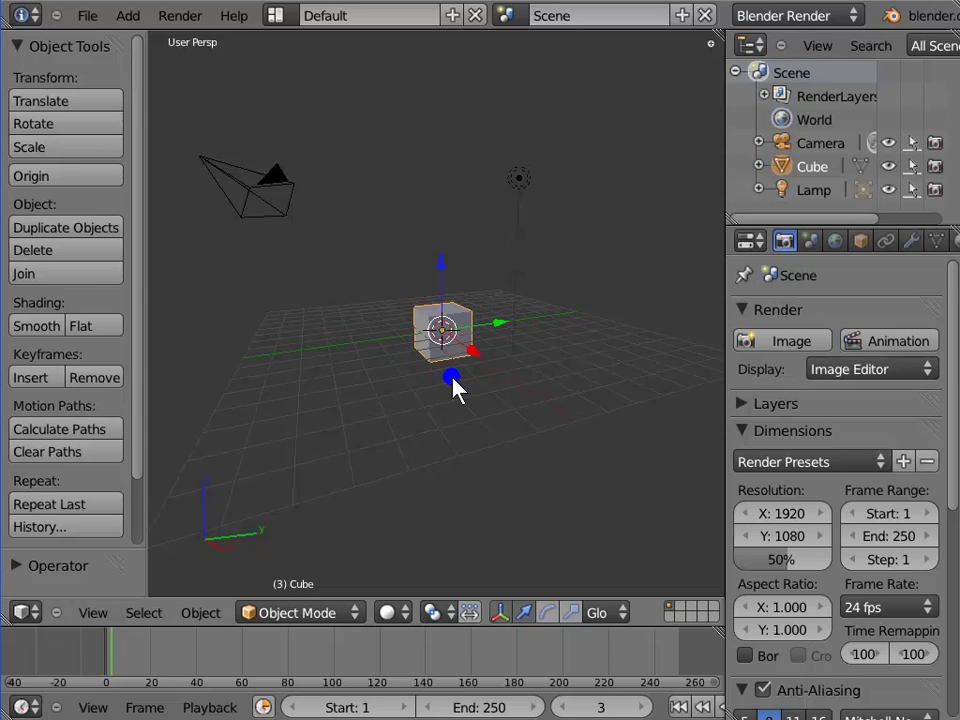
Step: Pan the 3D view downward until the cube reaches the upper edge of the viewport
scroll(453, 388, "down", 1, "shift")
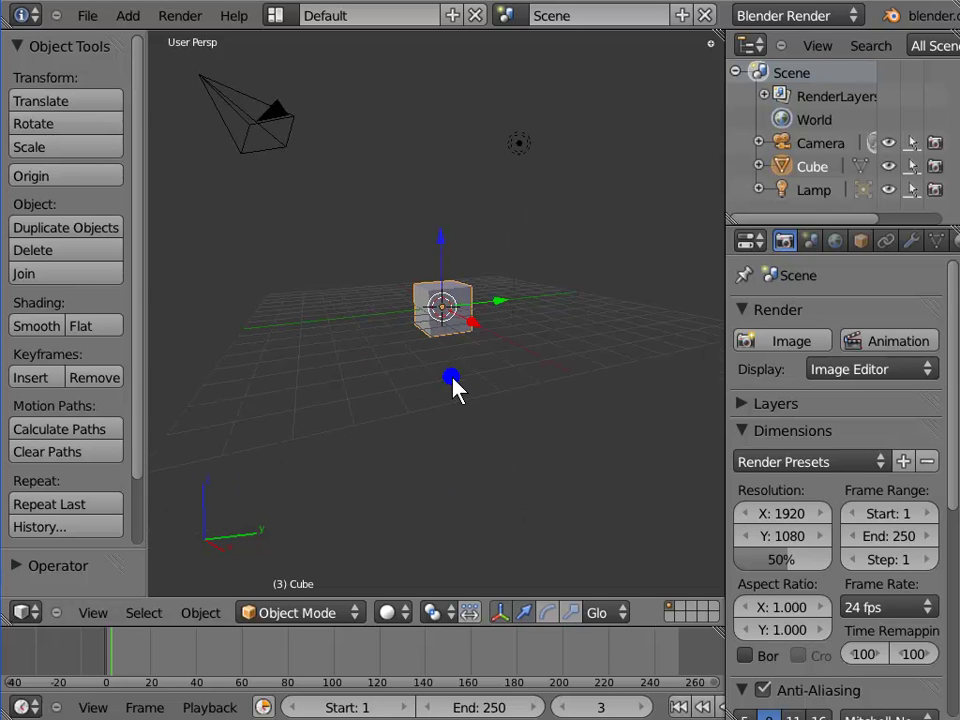
scroll(453, 388, "up", 5, "alt+shift")
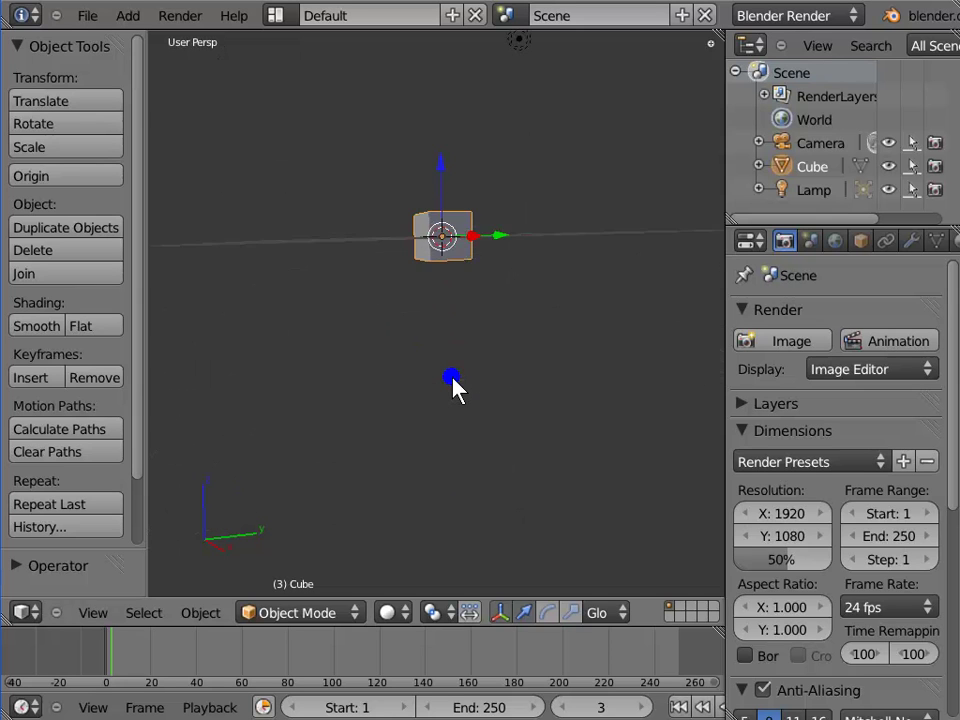
scroll(453, 388, "up", 3, "alt+shift")
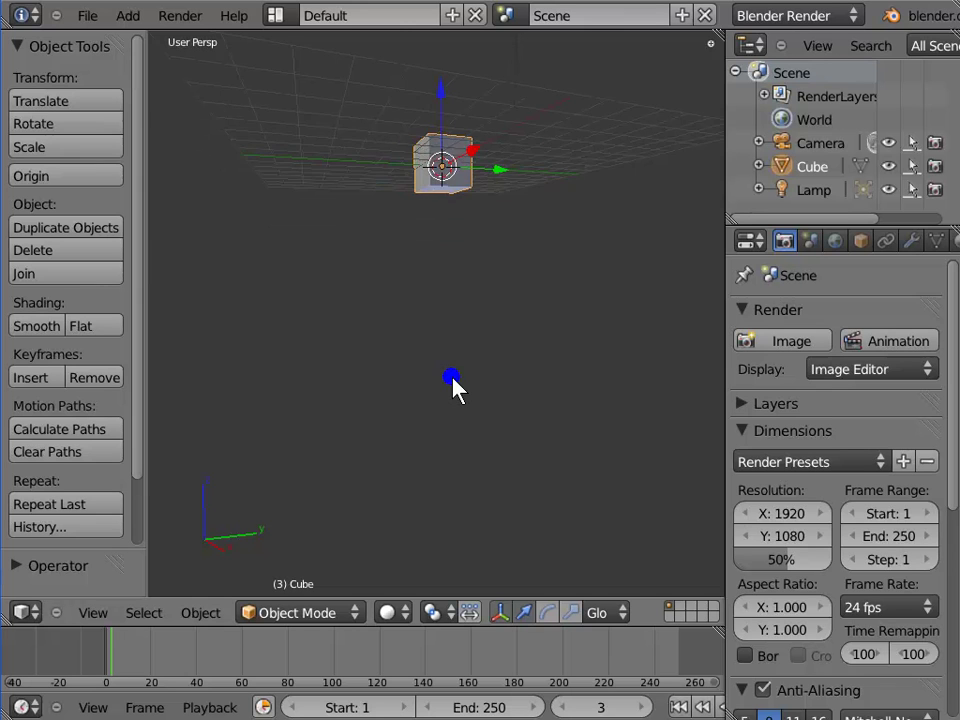
scroll(453, 388, "up", 1, "alt+shift")
scroll(453, 388, "up", 2, "alt+shift")
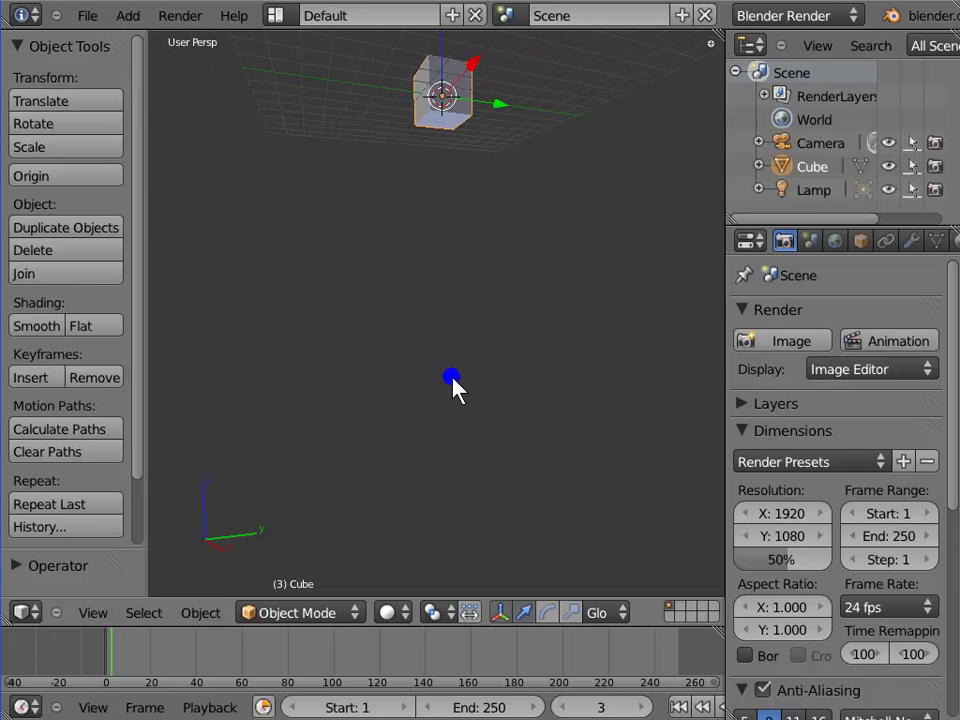
scroll(453, 388, "up", 1, "alt+shift")
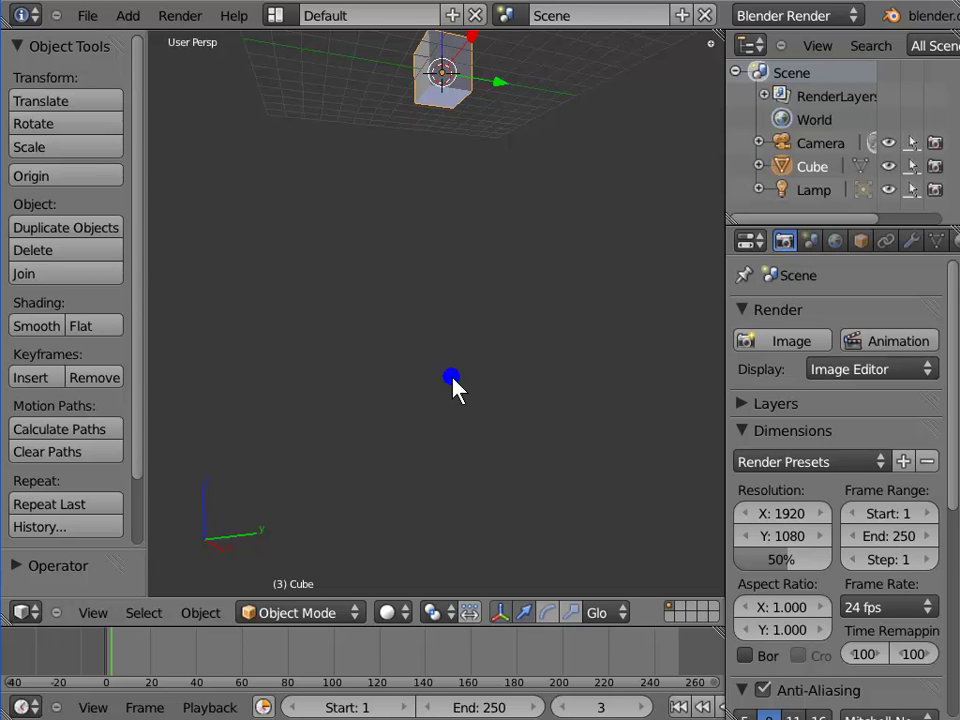
Step: Pan the 3D view back upward until the cube is centred in the viewport again
scroll(453, 388, "down", 1, "alt+shift")
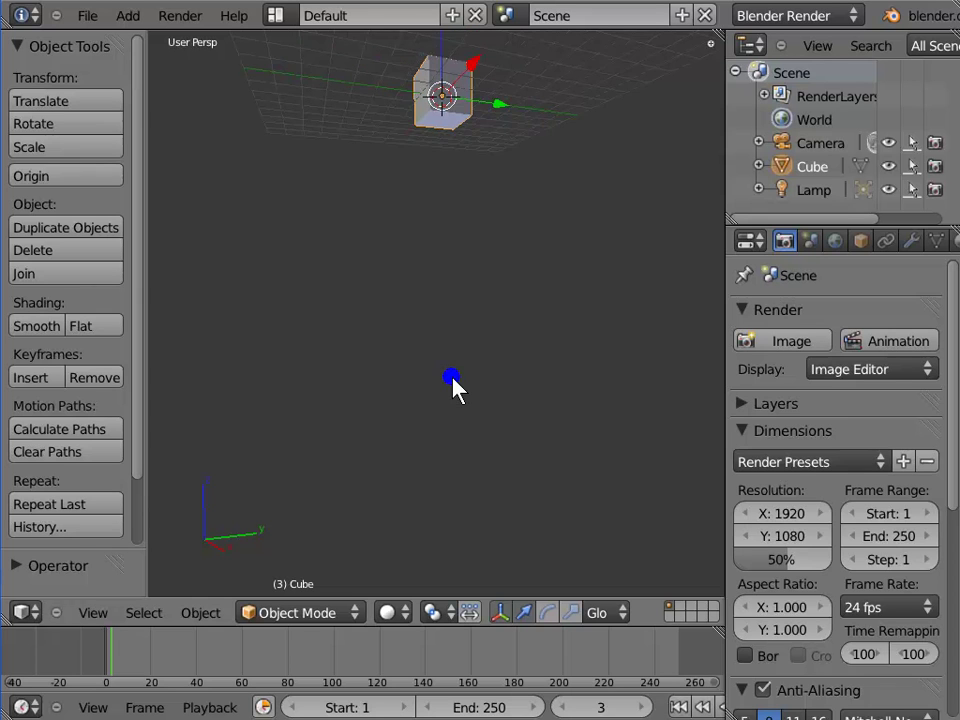
scroll(453, 388, "down", 4, "alt+shift")
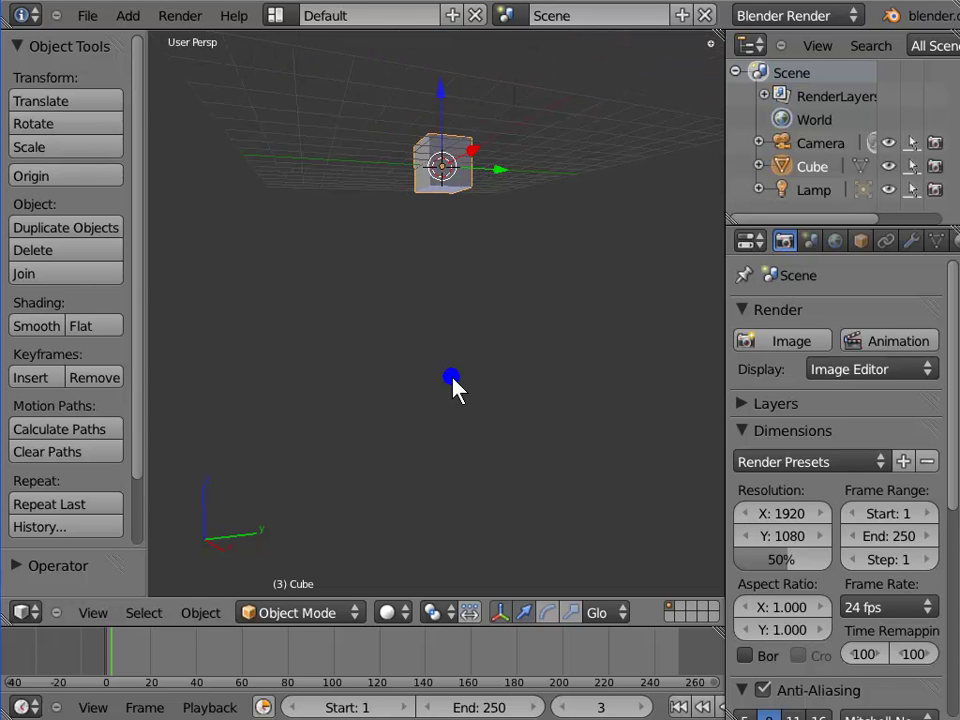
scroll(453, 388, "down", 5, "alt+shift")
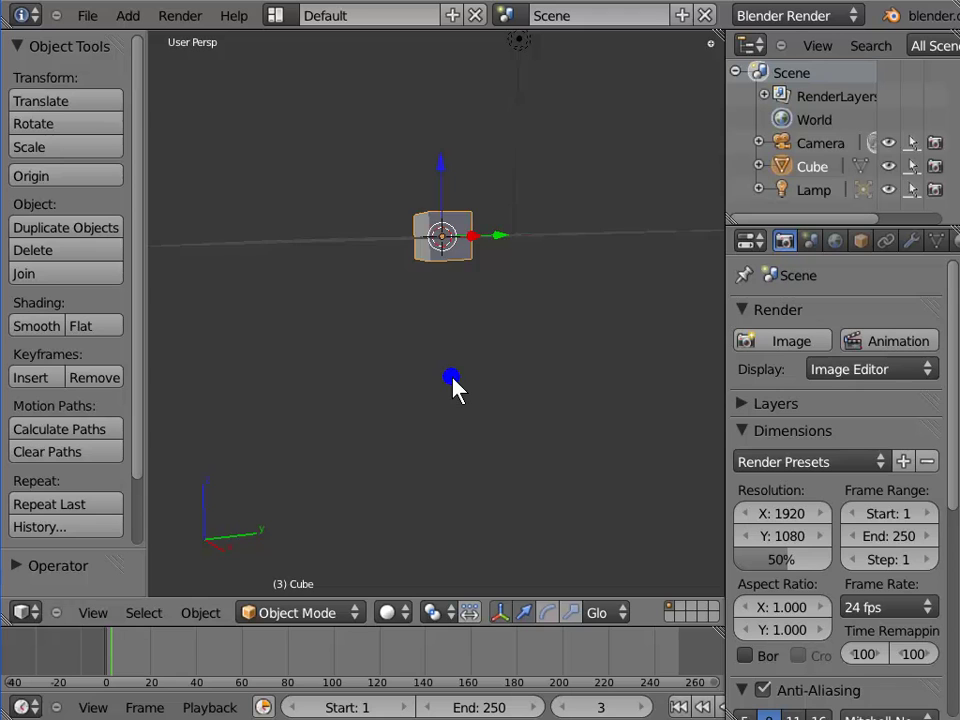
scroll(453, 388, "down", 4, "alt+shift")
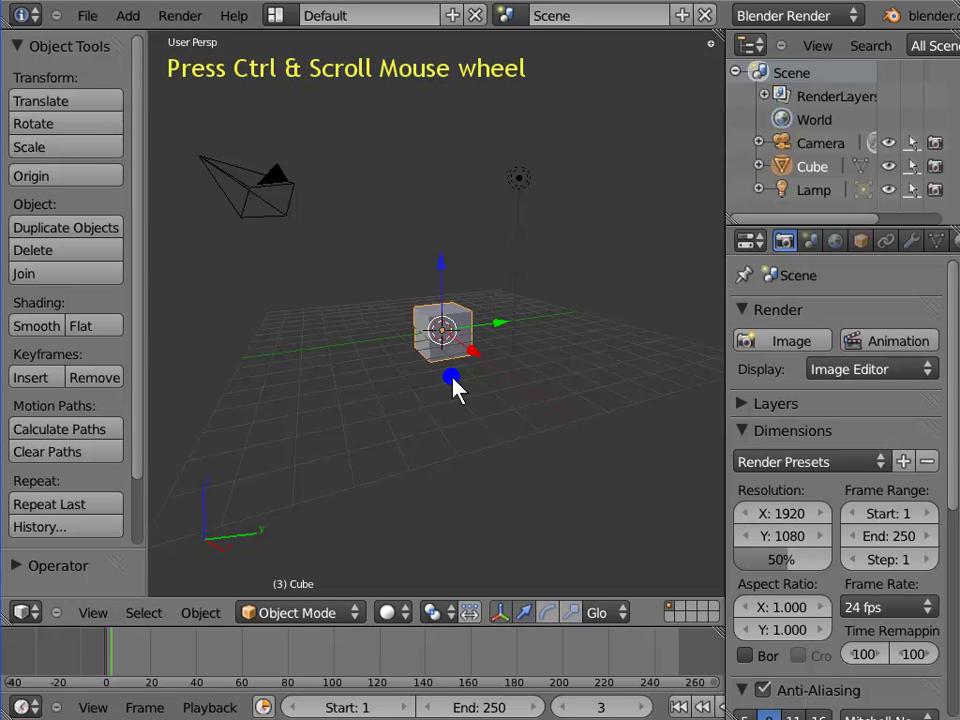
Step: Pan the 3D view horizontally to the right, then past the cube to the left, and return to the centred view
scroll(452, 388, "down", 8, "ctrl")
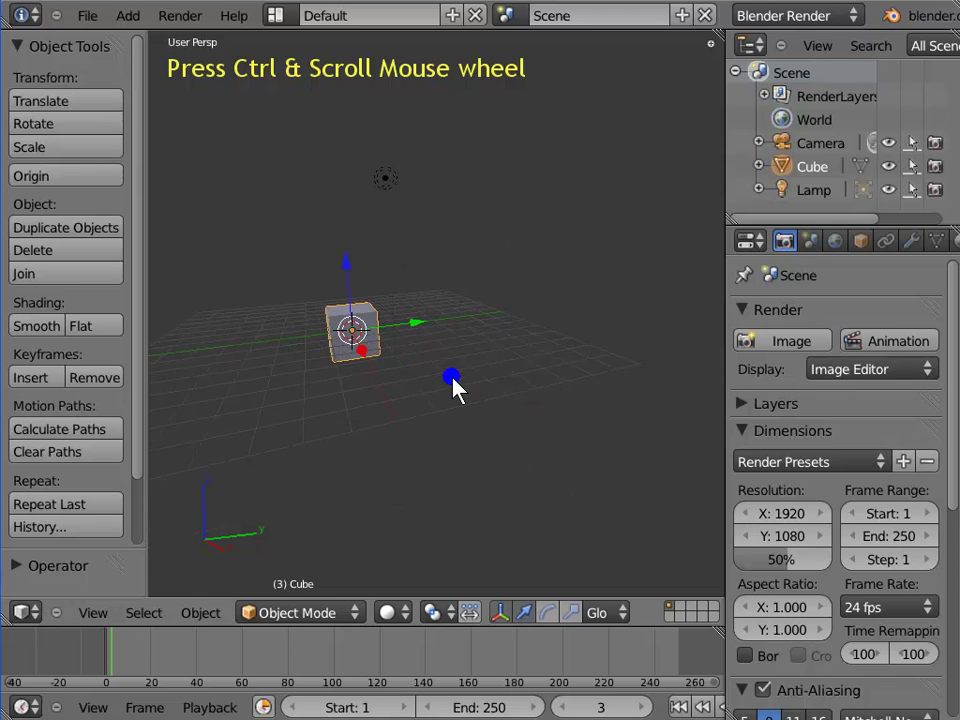
scroll(452, 388, "down", 8, "ctrl")
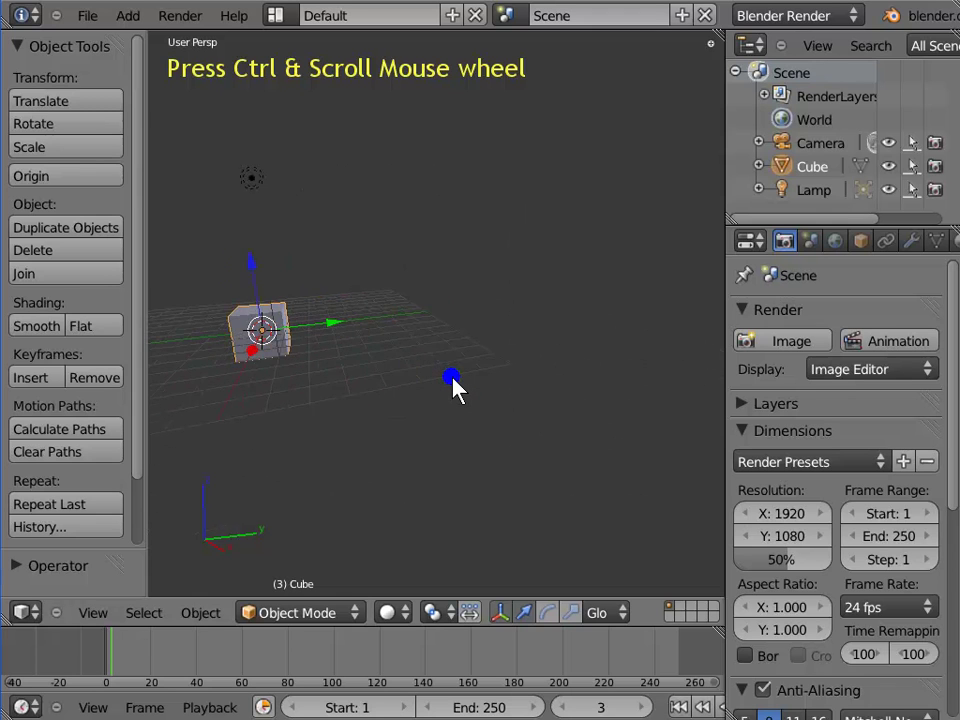
scroll(452, 388, "up", 8, "ctrl")
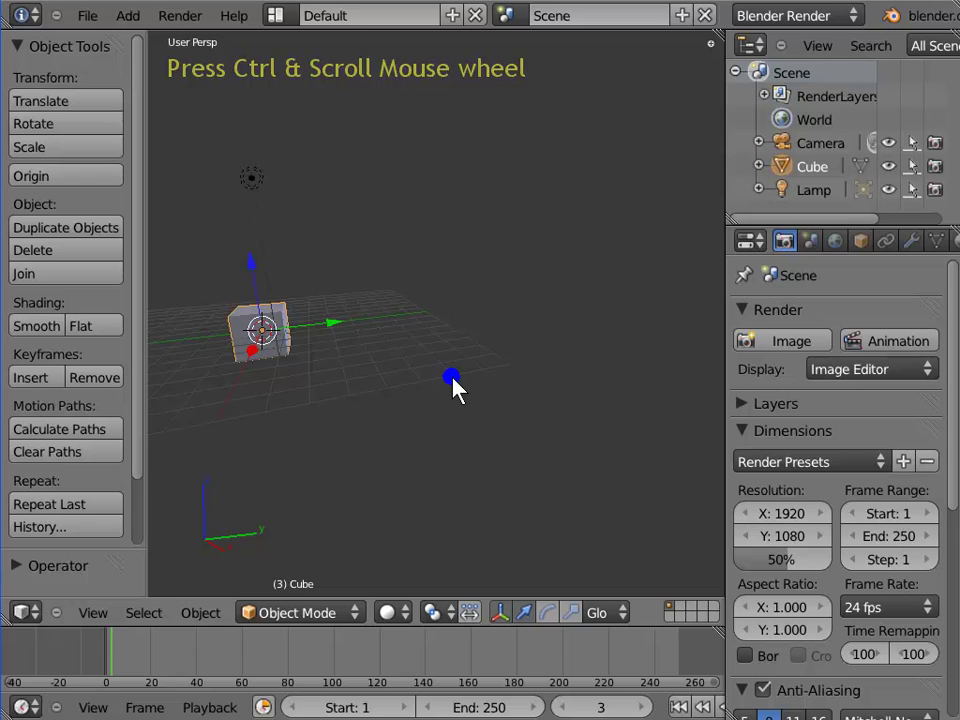
scroll(452, 388, "up", 8, "ctrl")
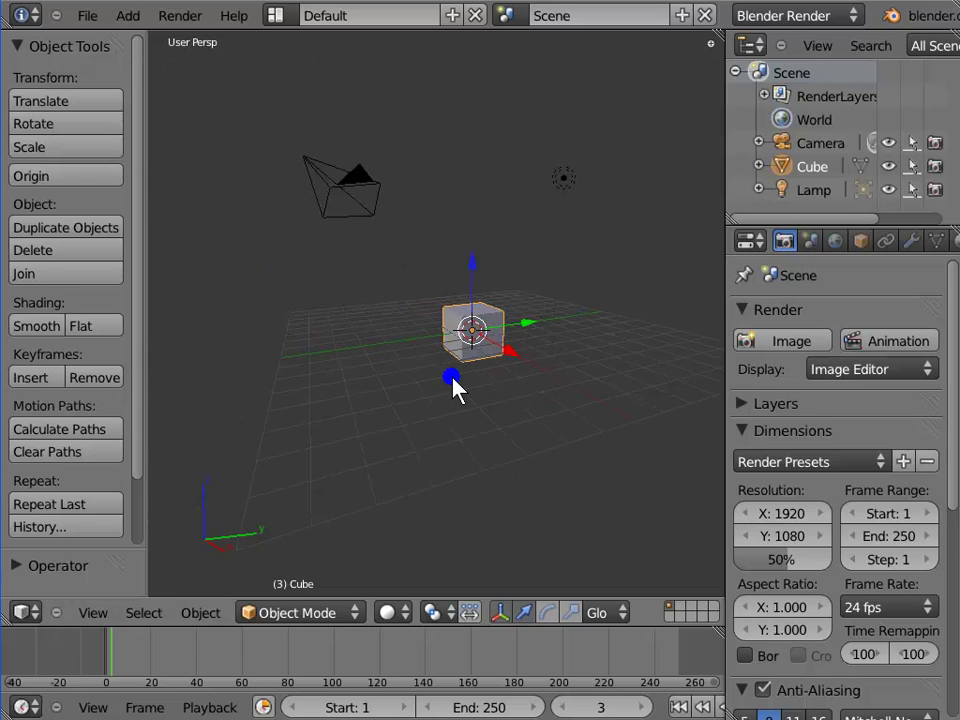
scroll(452, 388, "up", 4, "ctrl")
scroll(452, 388, "down", 4, "ctrl")
scroll(452, 388, "down", 8, "ctrl")
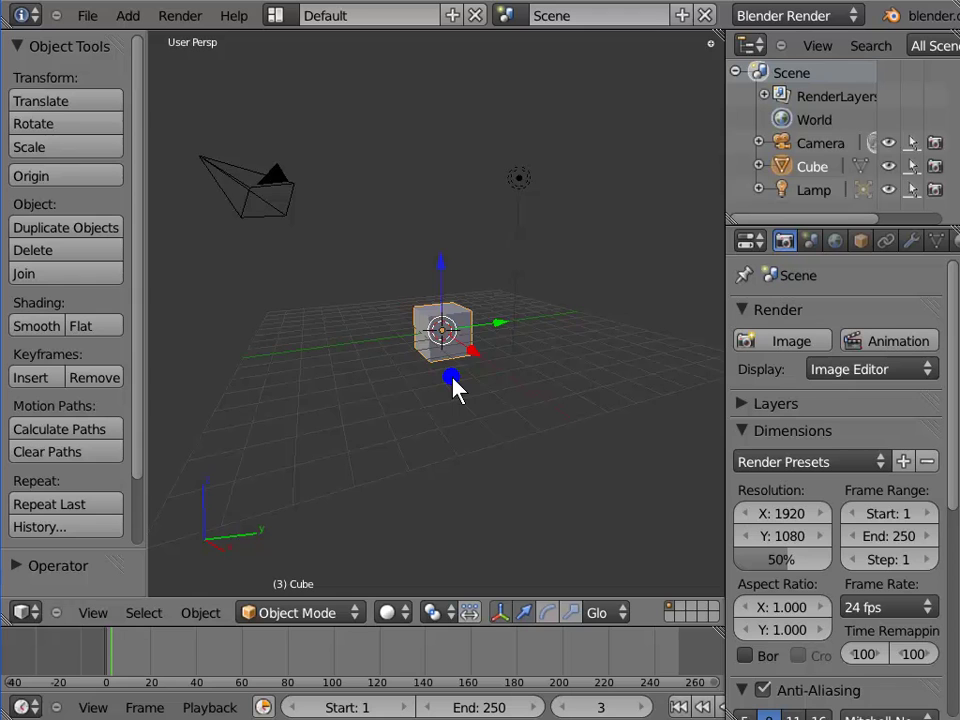
Step: Pan the 3D view to the right until the cube is partly outside the viewport
scroll(452, 388, "down", 4, "ctrl")
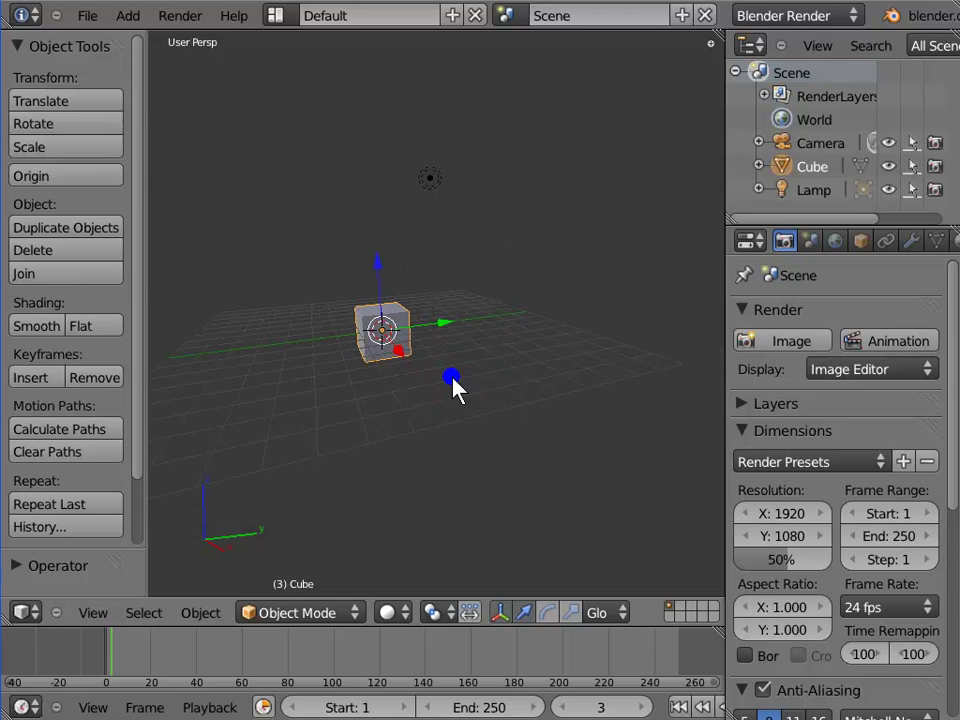
scroll(452, 388, "down", 4, "ctrl")
scroll(452, 388, "down", 6, "ctrl")
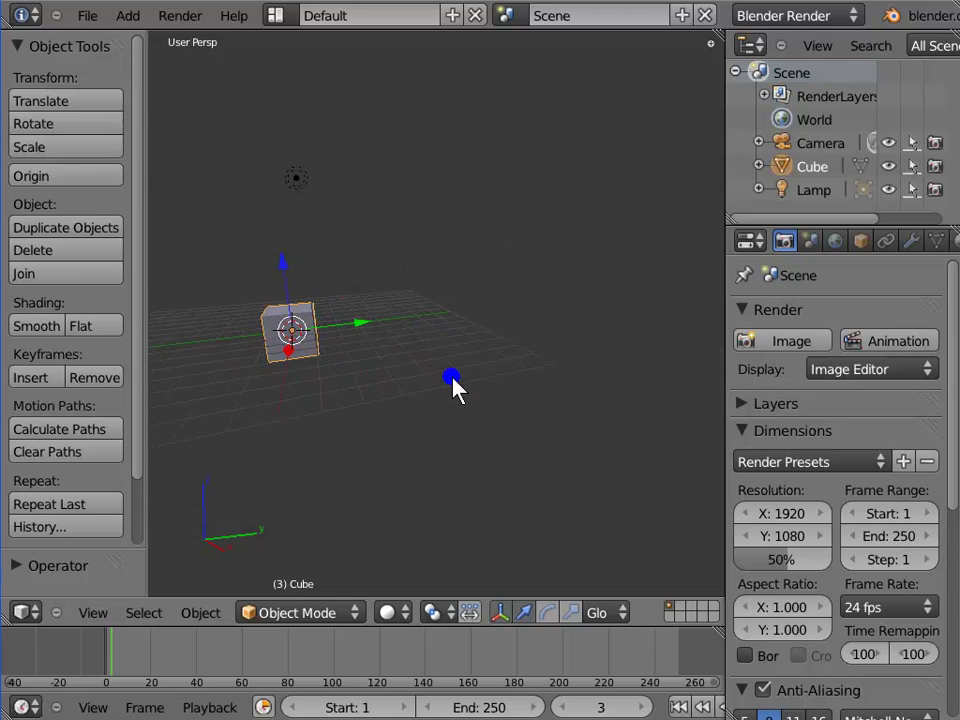
scroll(452, 388, "down", 2, "ctrl")
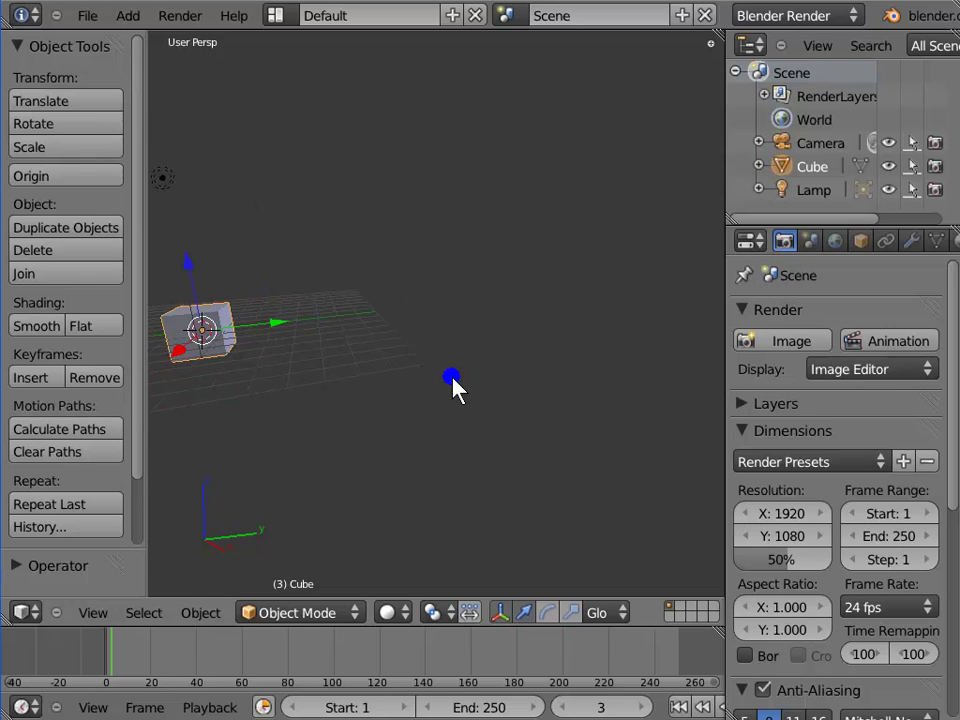
scroll(452, 388, "down", 2, "ctrl")
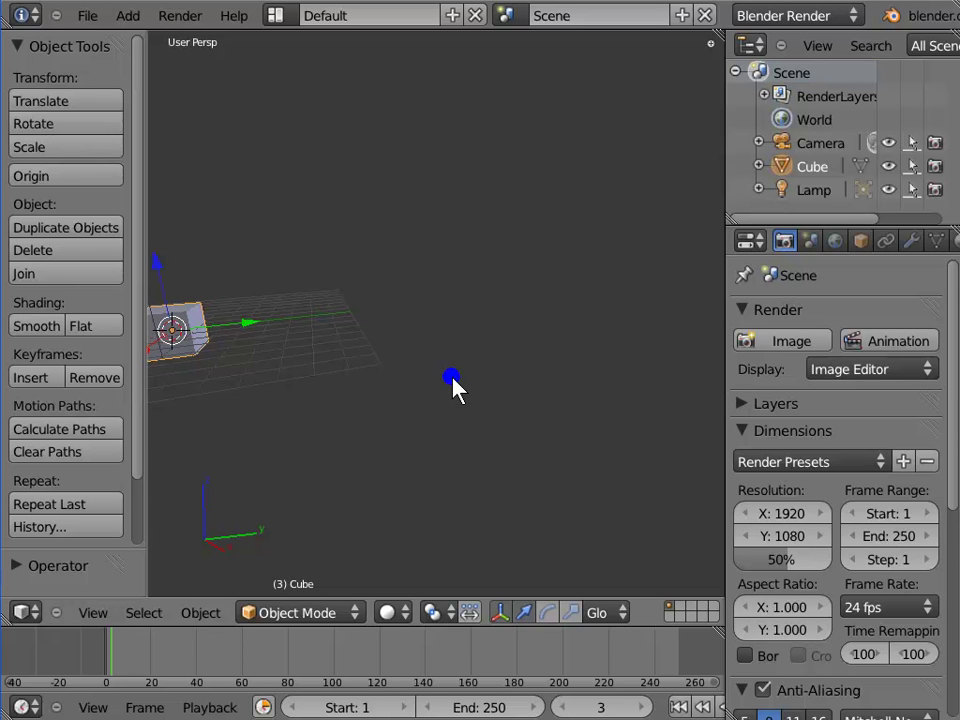
Step: Pan the 3D view back to the left until the cube, camera and lamp are all in view again
scroll(452, 388, "up", 2, "ctrl")
scroll(452, 388, "up", 2, "ctrl")
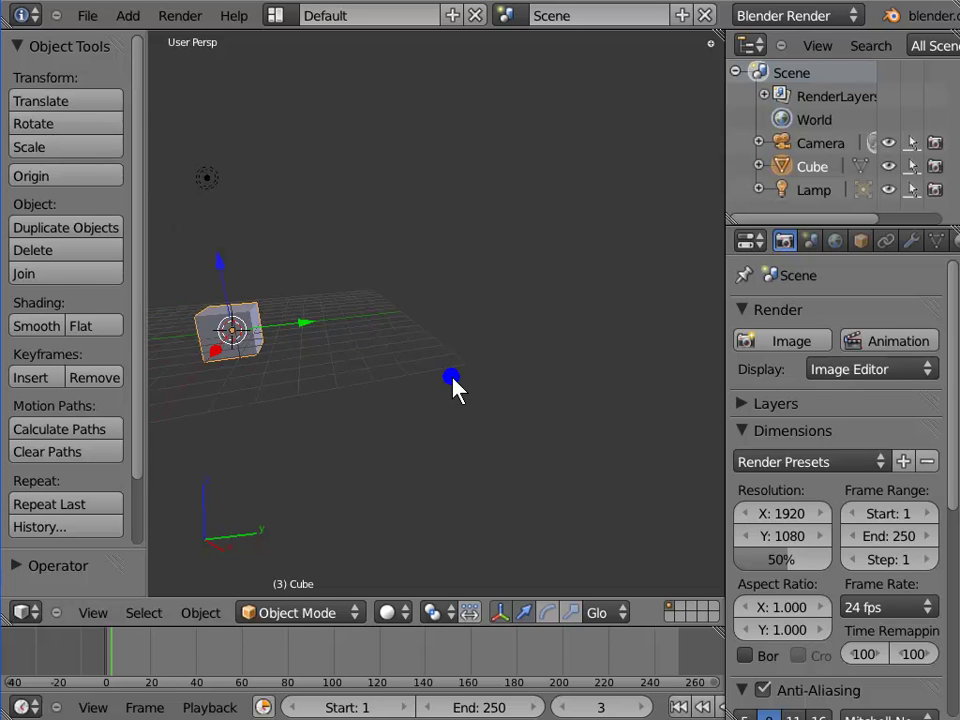
scroll(452, 388, "up", 2, "ctrl")
scroll(452, 388, "up", 2, "ctrl")
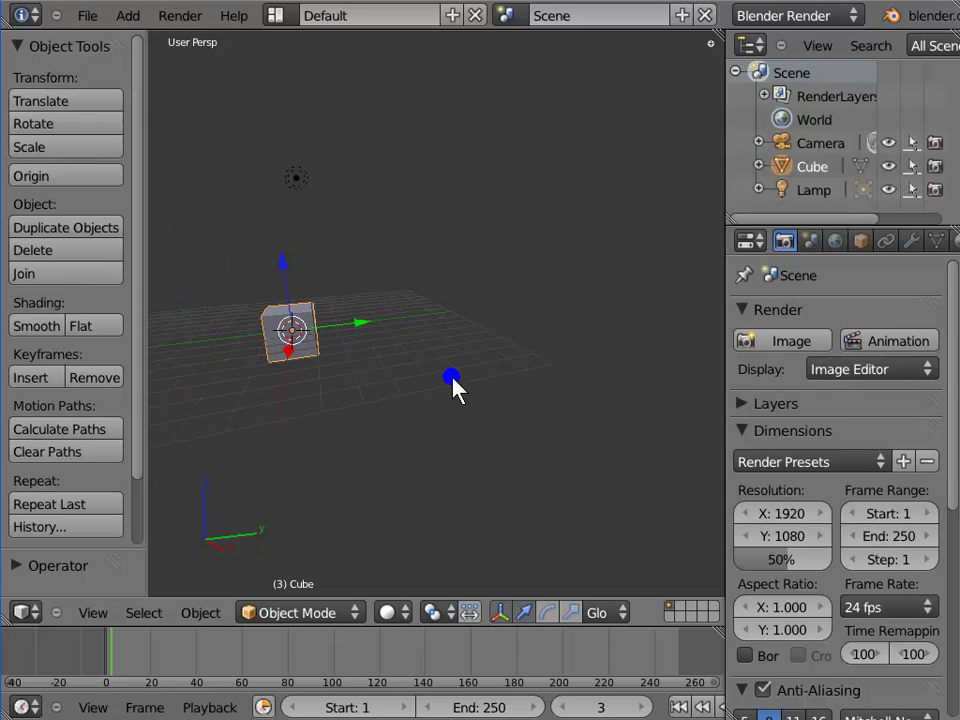
scroll(452, 388, "up", 2, "ctrl")
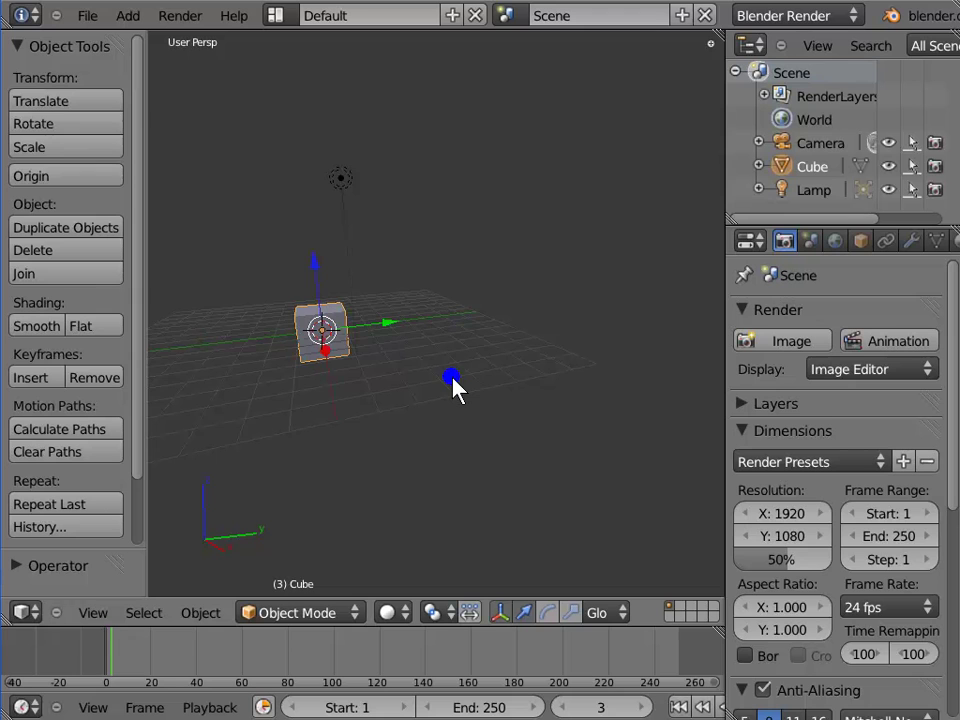
scroll(452, 388, "up", 2, "ctrl")
scroll(452, 388, "up", 4, "ctrl")
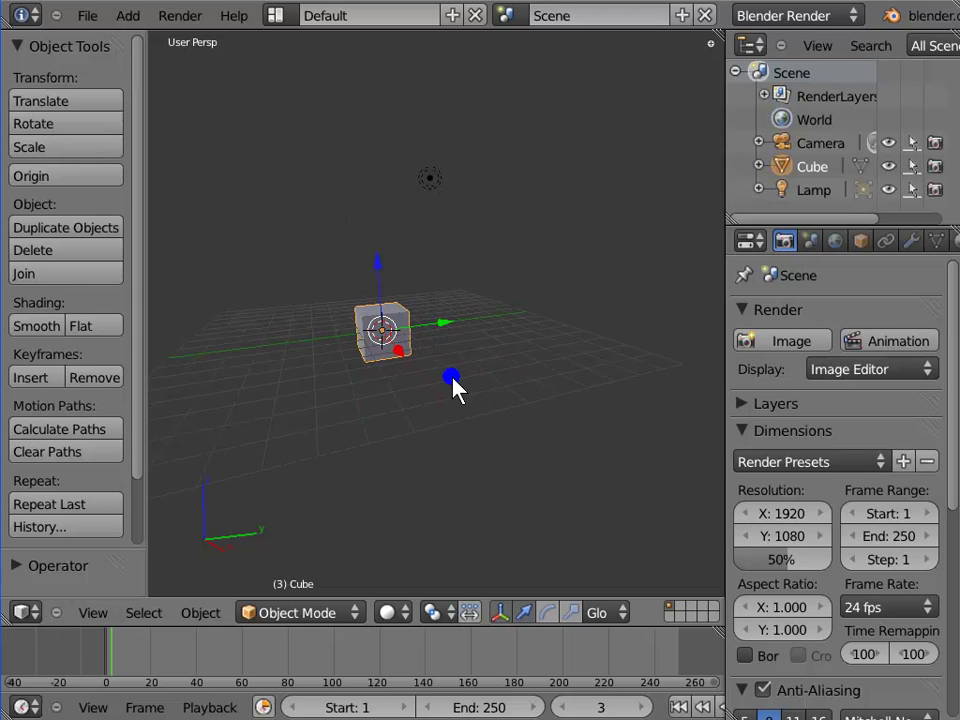
scroll(452, 388, "up", 2, "ctrl")
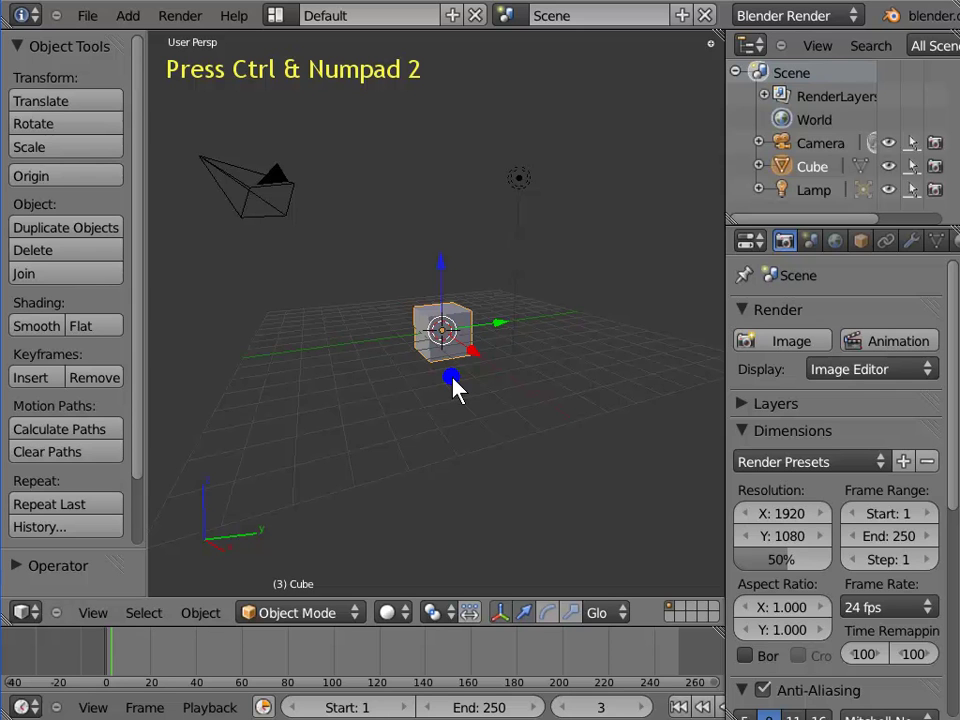
Step: Pan the 3D view downward in seven fixed increments so the cube moves up in the viewport
key("ctrl+KP_2")
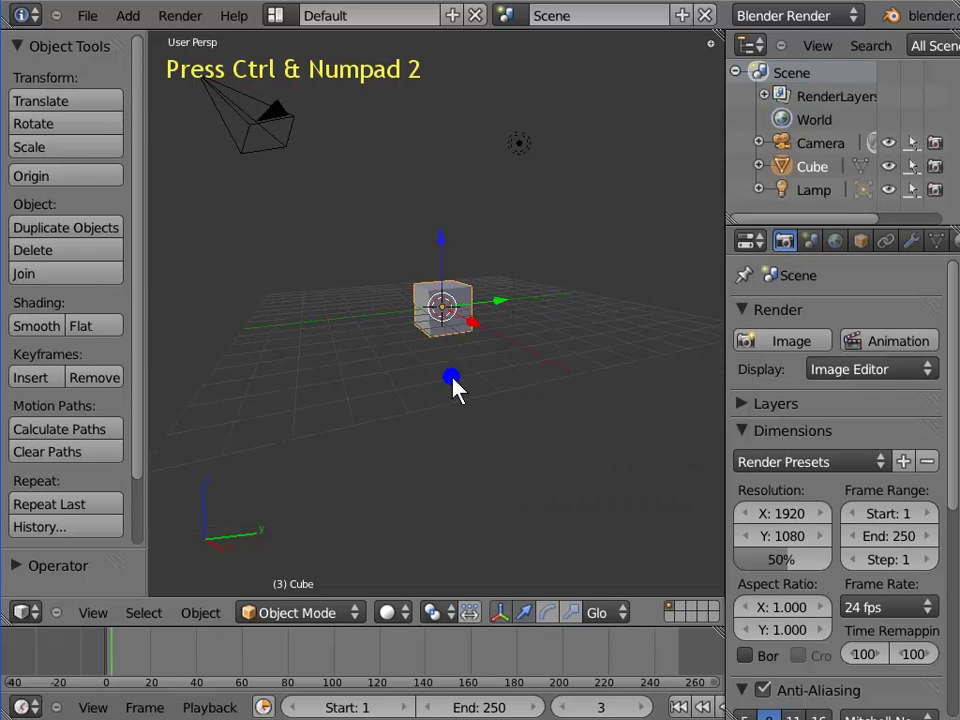
key("ctrl+KP_2")
key("ctrl+KP_2")
key("ctrl+KP_2")
key("ctrl+KP_2")
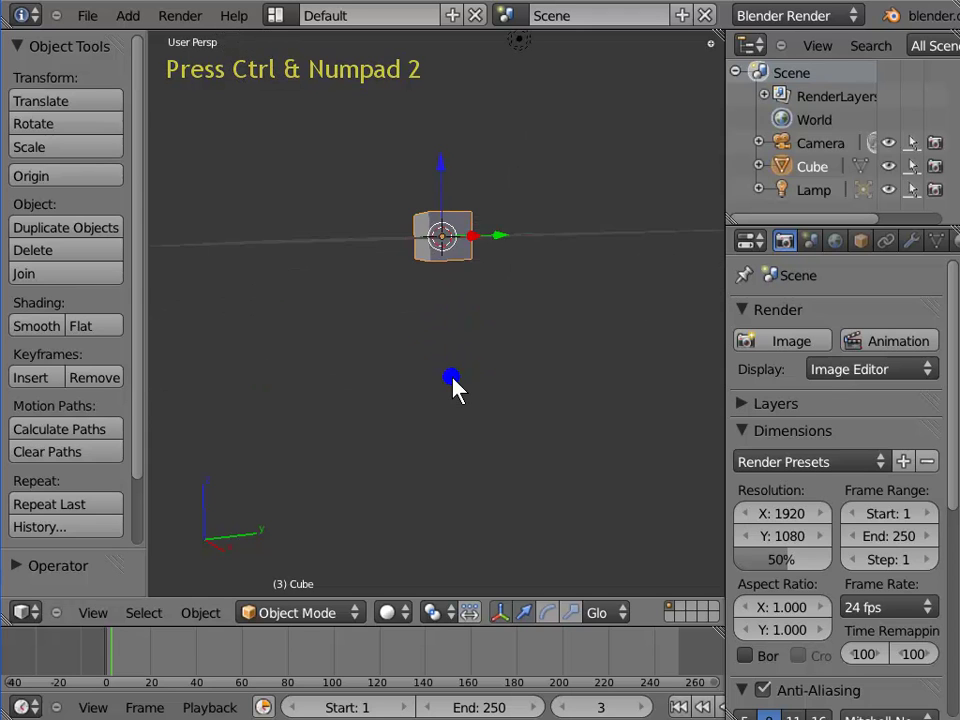
key("ctrl+KP_2")
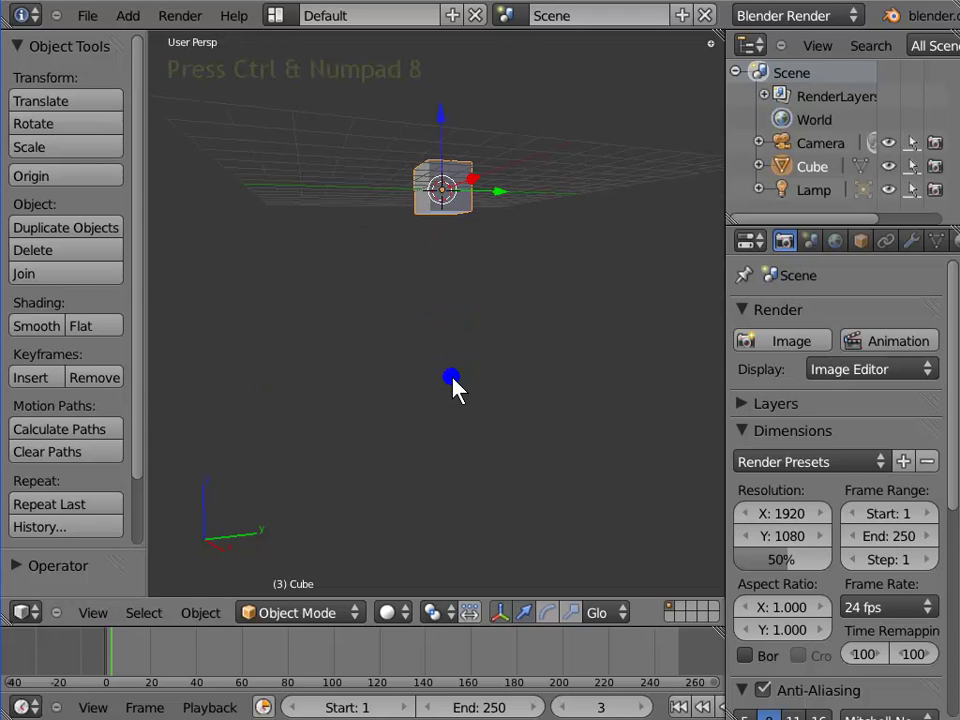
key("ctrl+KP_2")
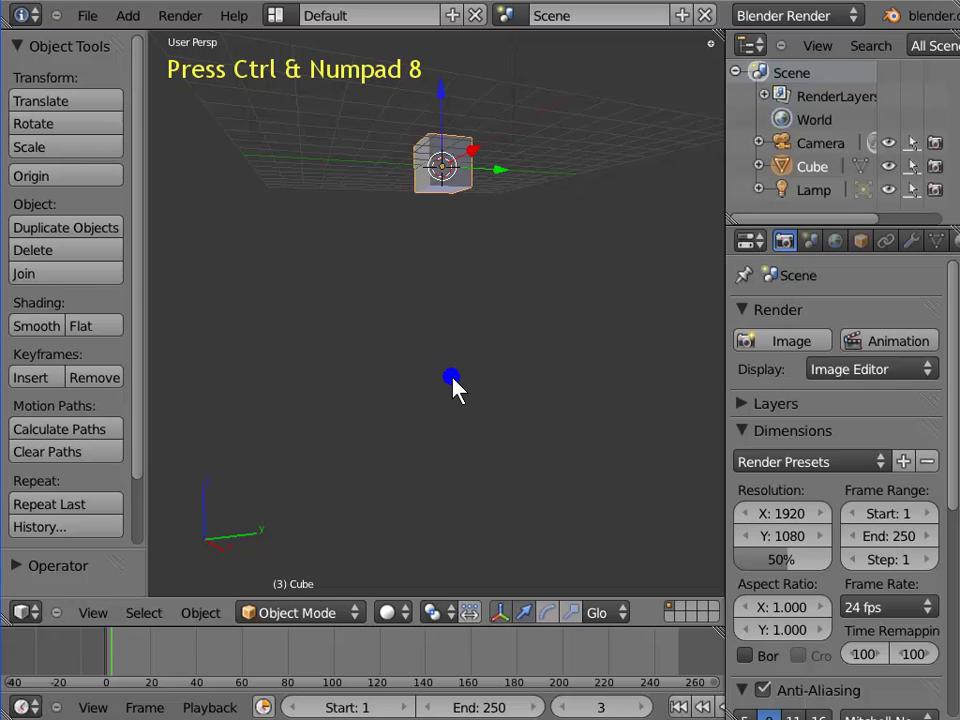
Step: Pan the 3D view upward in seven fixed increments to bring the cube back to the centre
key("ctrl+KP_8")
key("ctrl+KP_8")
key("ctrl+KP_8")
key("ctrl+KP_8")
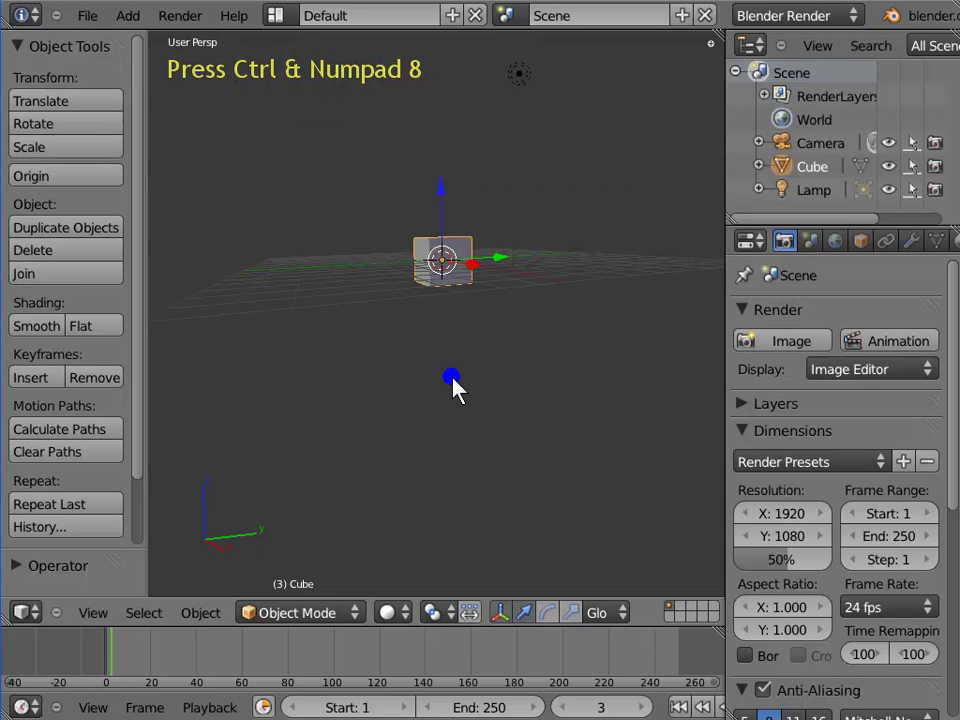
key("ctrl+KP_8")
key("ctrl+KP_8")
key("ctrl+KP_8")
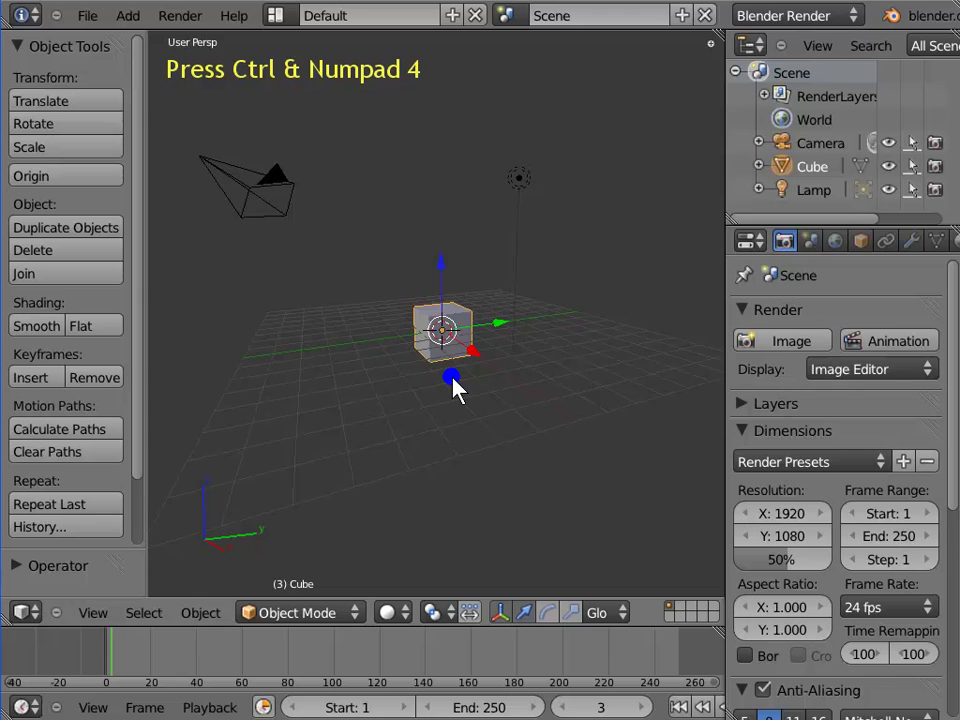
Step: Pan the 3D view to the left in seven fixed increments so the cube shifts towards the viewport's right edge
key("ctrl+KP_4")
key("ctrl+KP_4")
key("ctrl+KP_4")
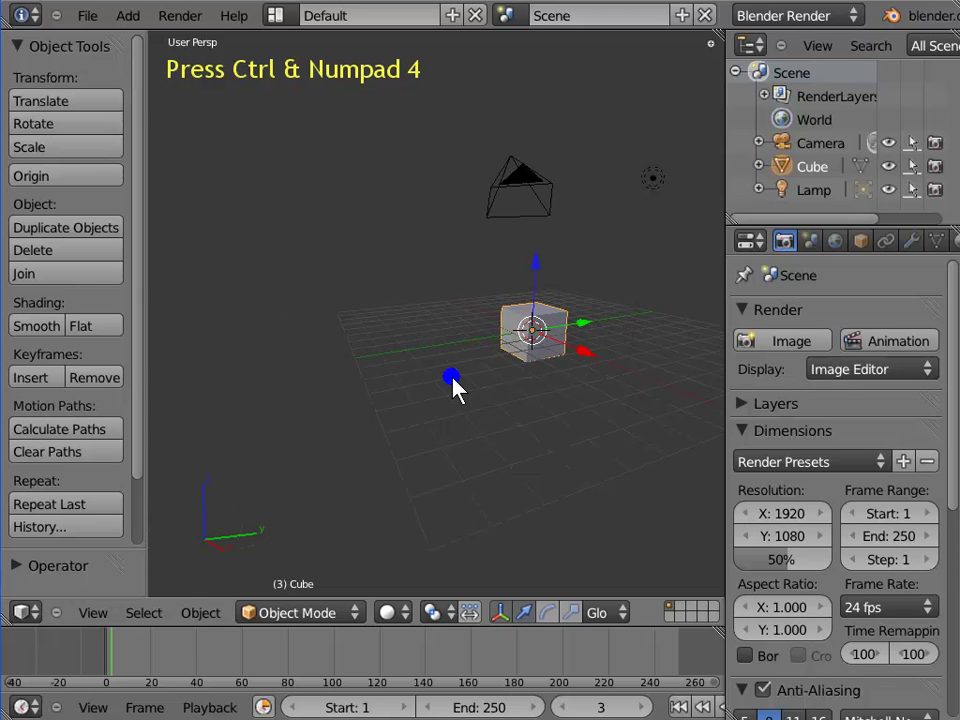
key("ctrl+KP_4")
key("ctrl+KP_4")
key("ctrl+KP_4")
key("ctrl+KP_4")
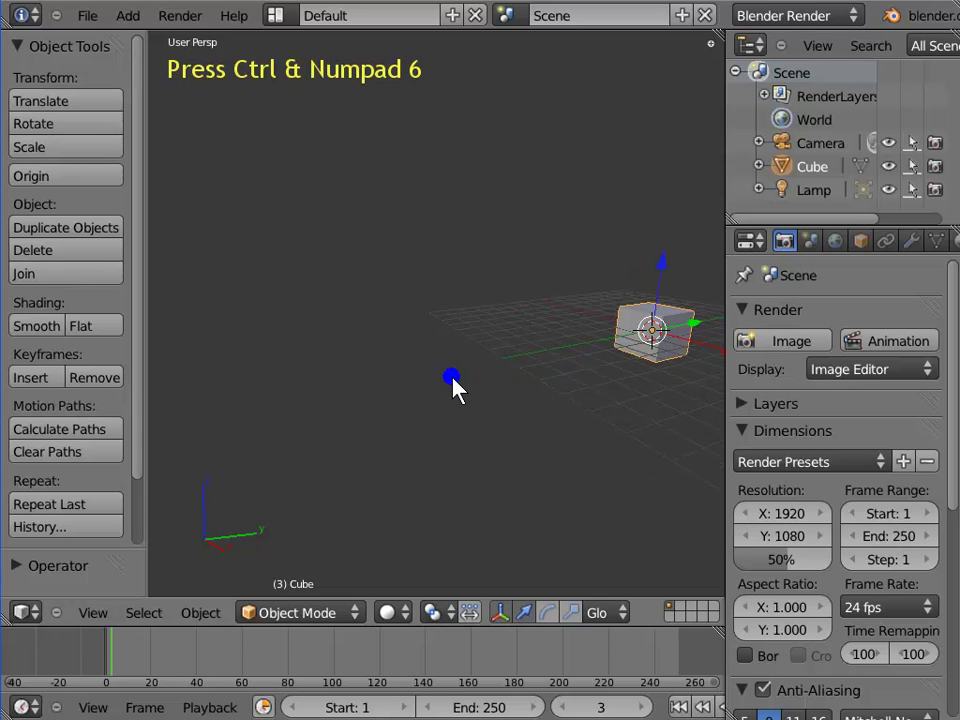
Step: Pan the 3D view to the right in seven fixed increments to bring the cube back to the centre
key("ctrl+KP_6")
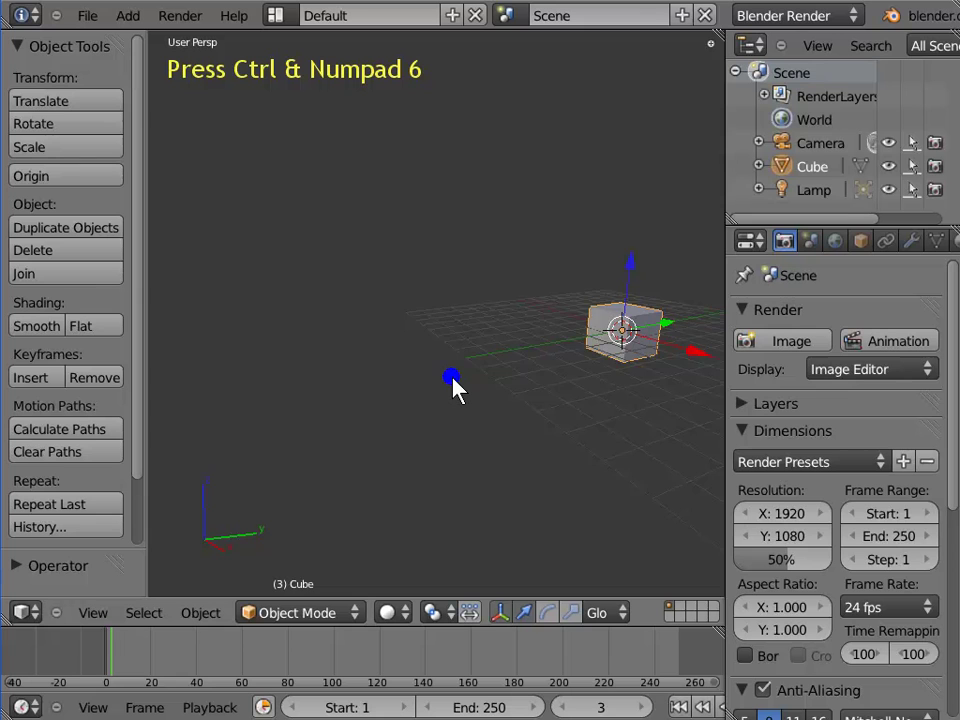
key("ctrl+KP_6")
key("ctrl+KP_6")
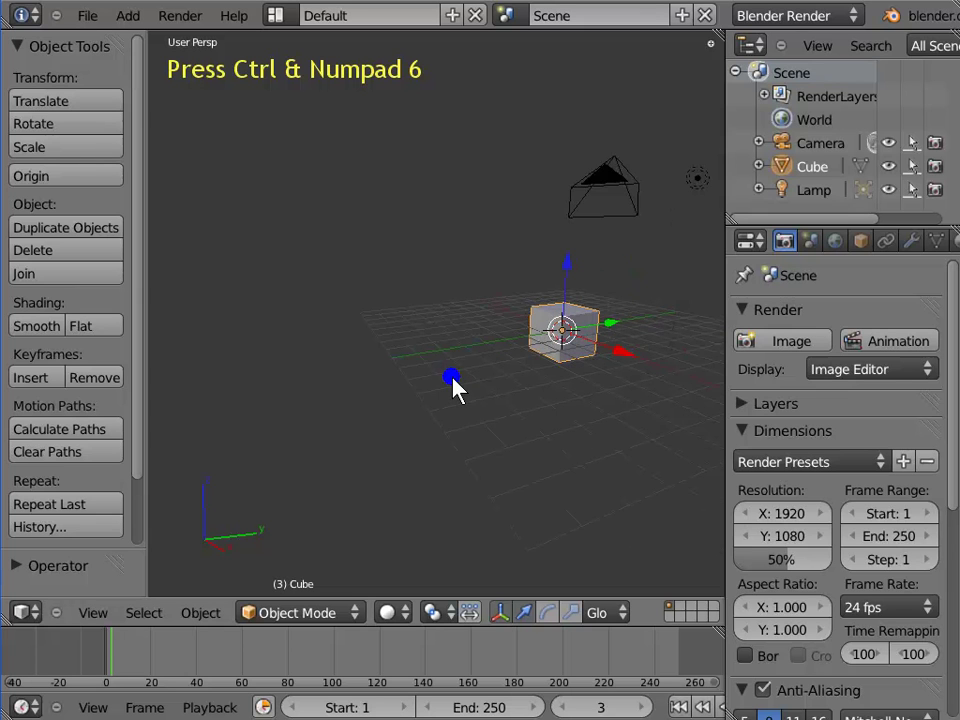
key("ctrl+KP_6")
key("ctrl+KP_6")
key("ctrl+KP_6")
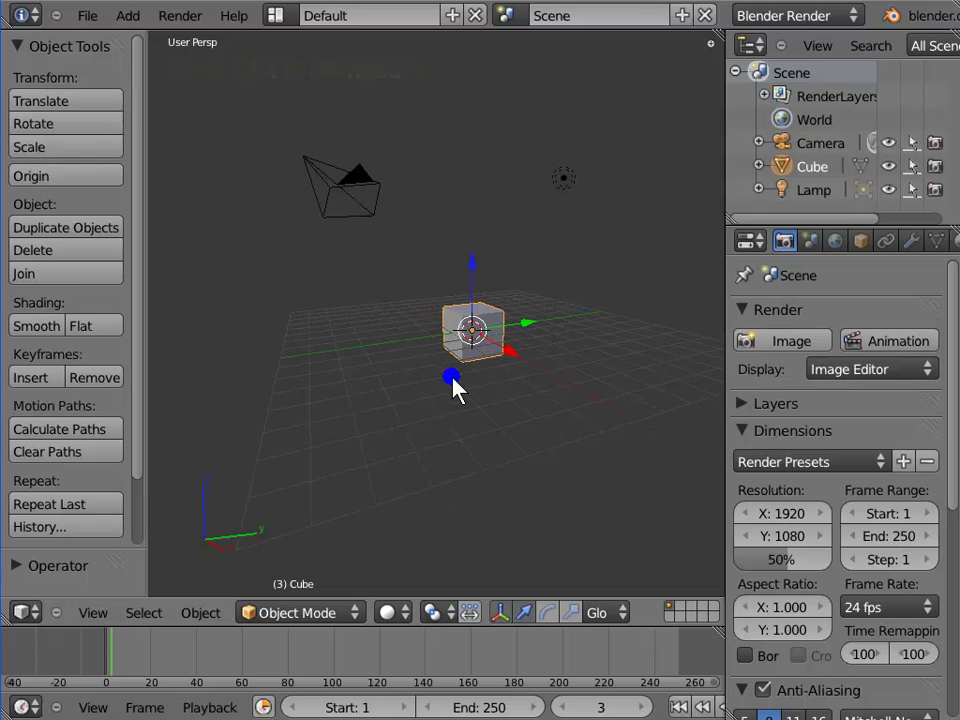
key("ctrl+KP_6")
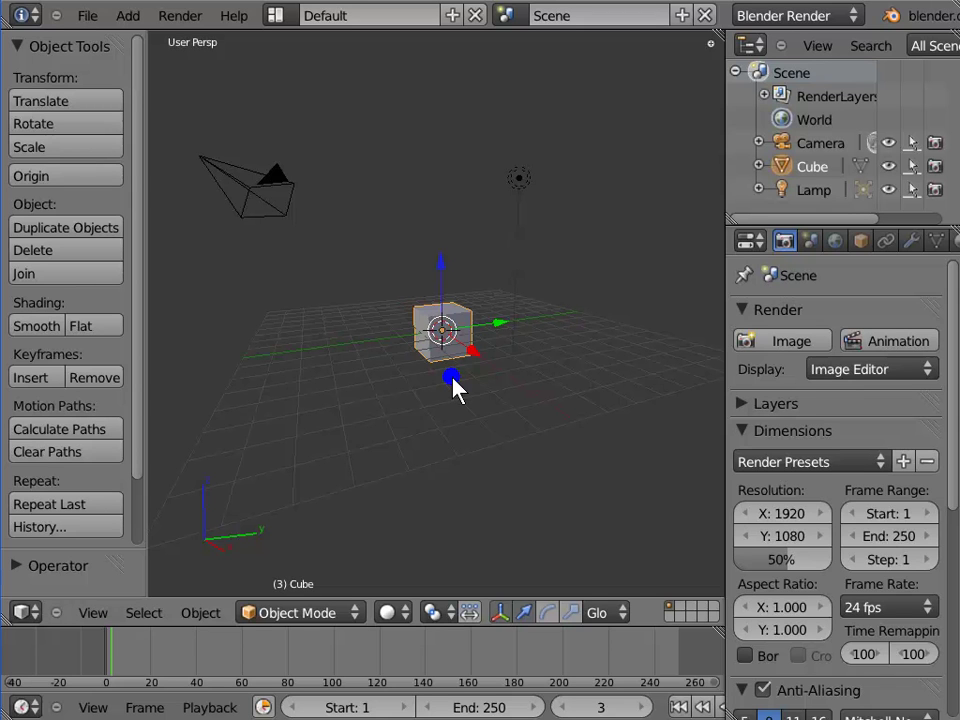
Step: Tilt the 3D view slightly, orbit it horizontally around the cube, and return to the starting angle
mouse_move(452, 388)
middle_mouse_down()
mouse_move(369, 381)
mouse_move(369, 268)
mouse_move(529, 268)
mouse_move(521, 379)
mouse_move(484, 386)
mouse_move(456, 369)
middle_mouse_up()
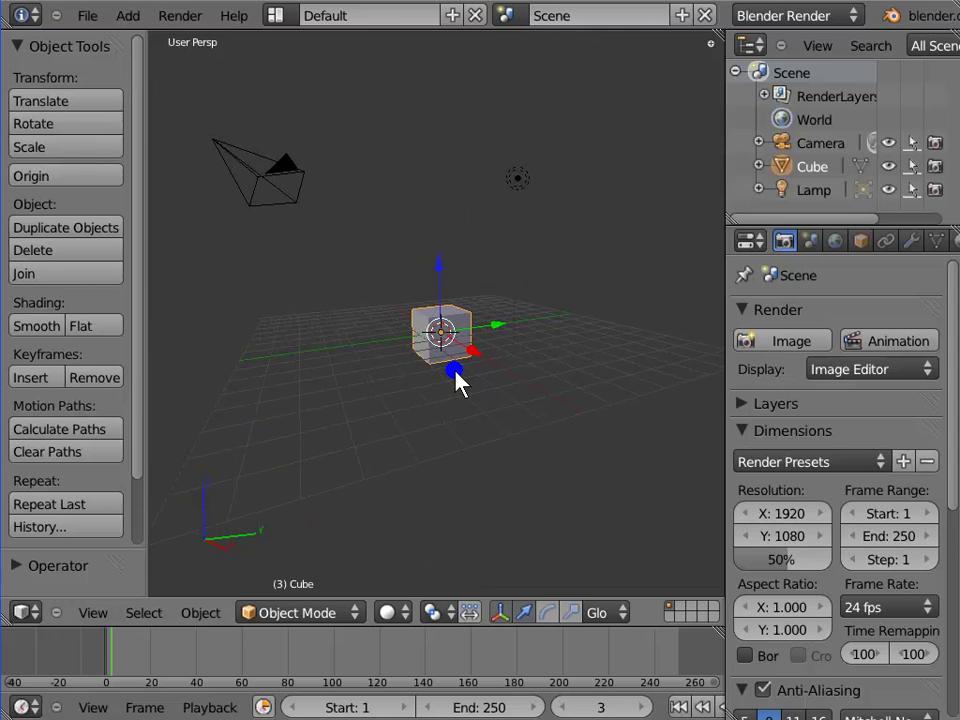
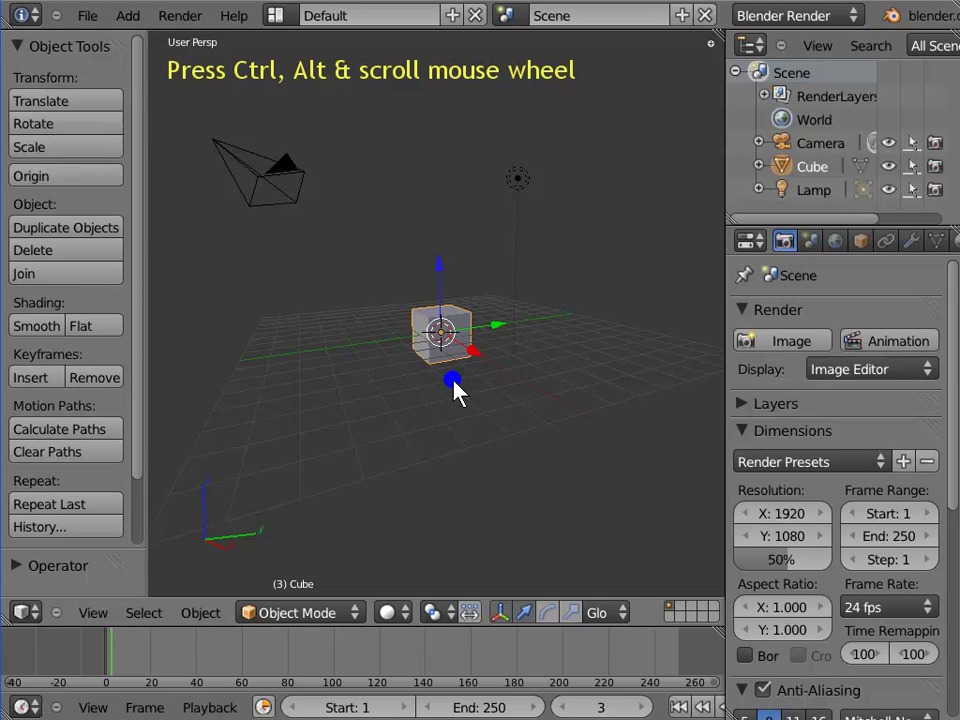
scroll(453, 390, "down", 6, "ctrl+alt")
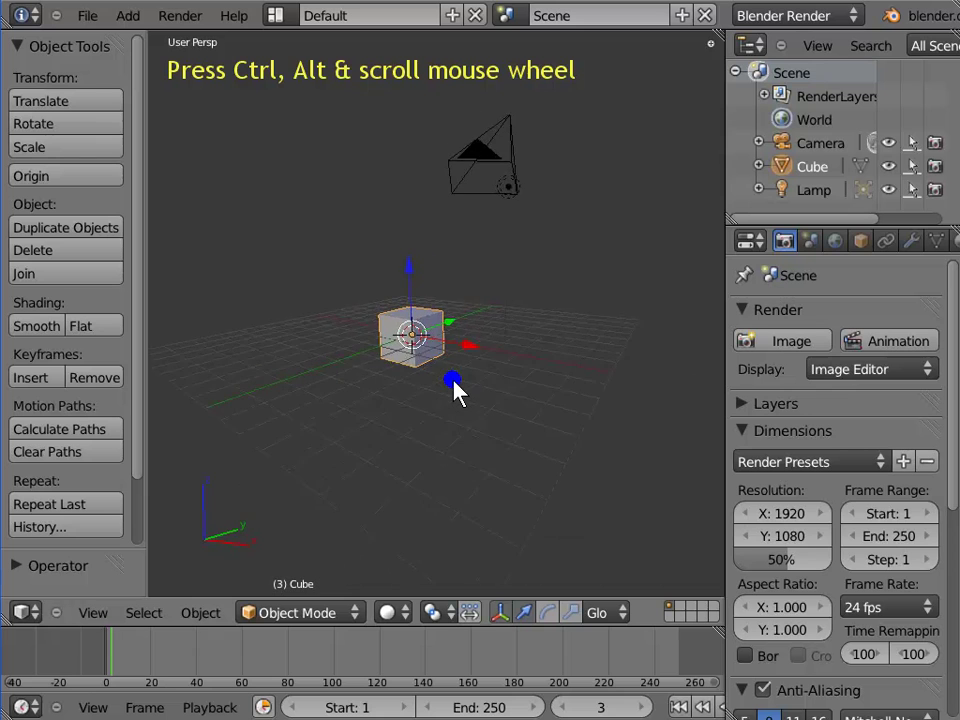
scroll(453, 390, "down", 6, "ctrl+alt")
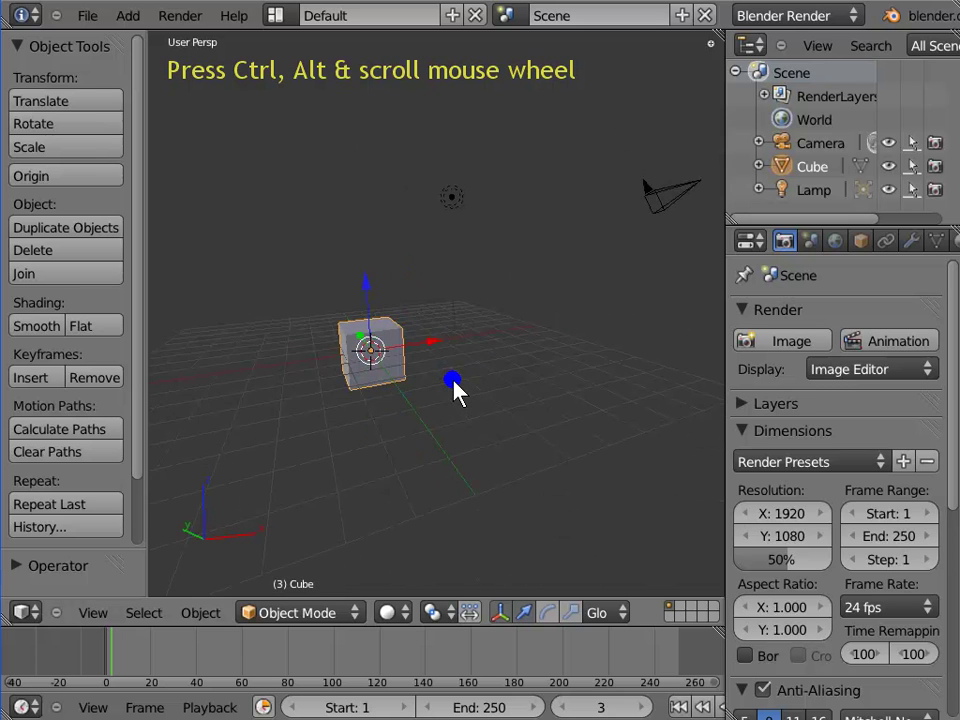
scroll(453, 390, "down", 2, "ctrl+alt")
scroll(453, 390, "down", 8, "ctrl+alt")
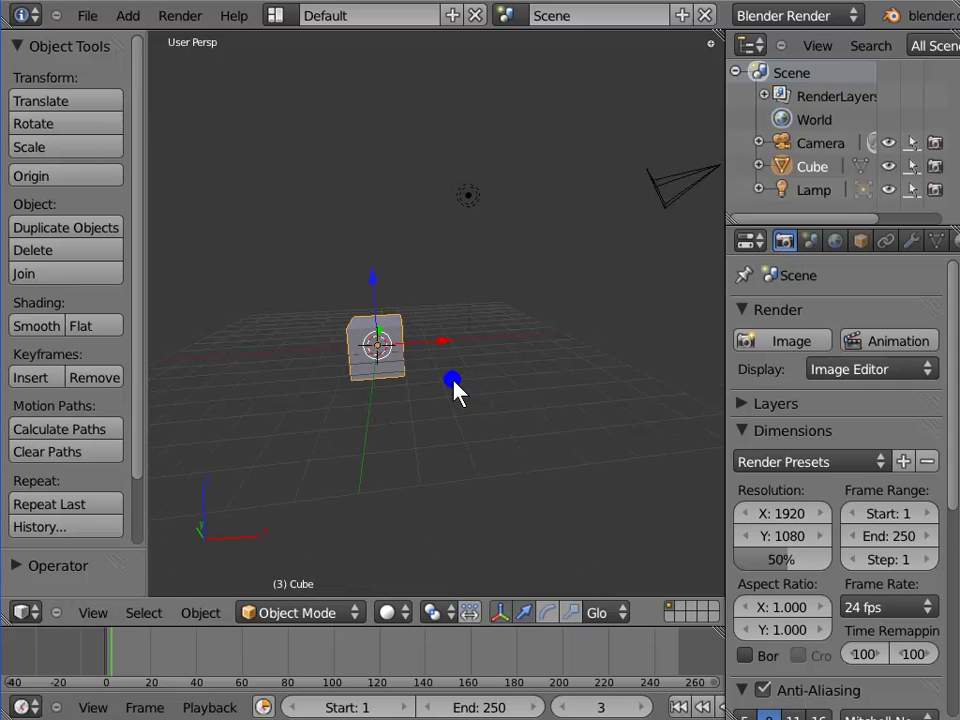
scroll(453, 390, "down", 6, "ctrl+alt")
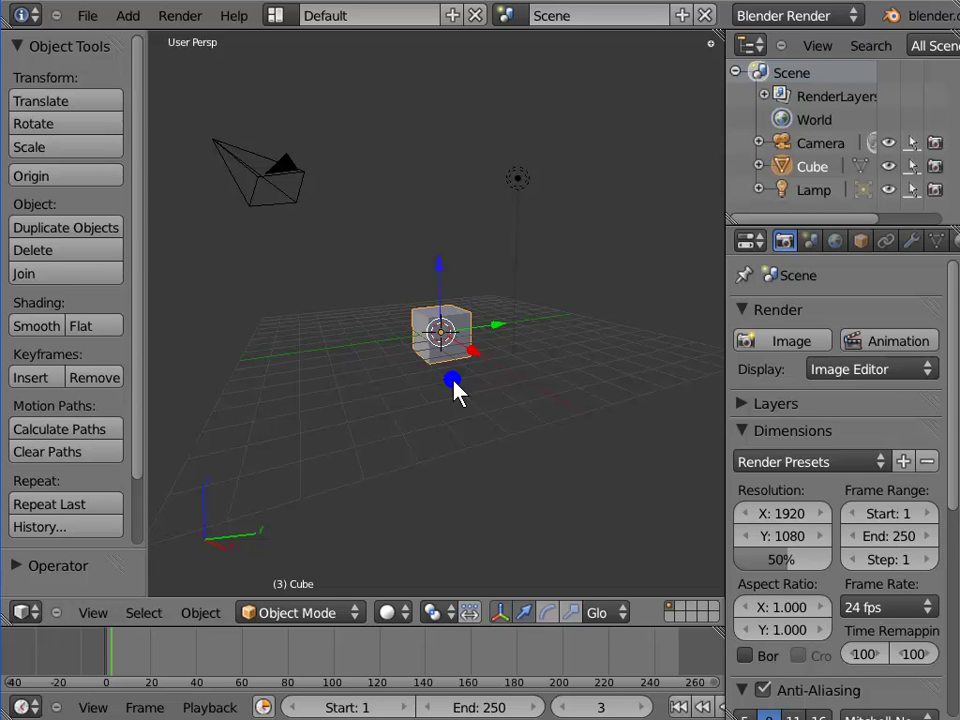
Step: Orbit the 3D view horizontally to the left until the cube is seen from the opposite side
scroll(453, 390, "down", 6, "ctrl+alt")
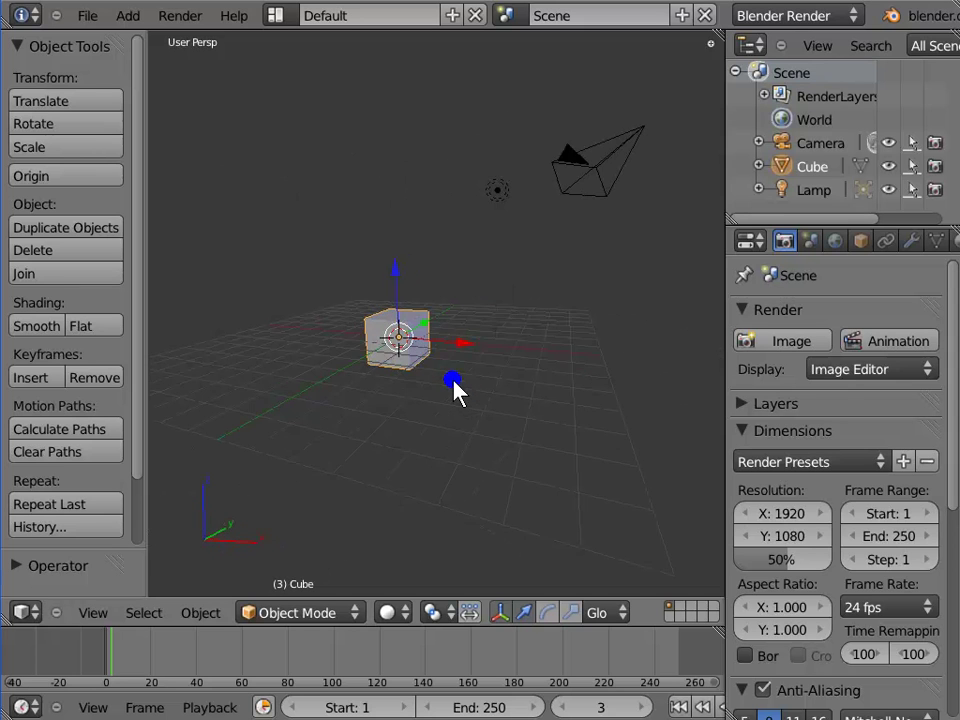
scroll(453, 390, "down", 8, "ctrl+alt")
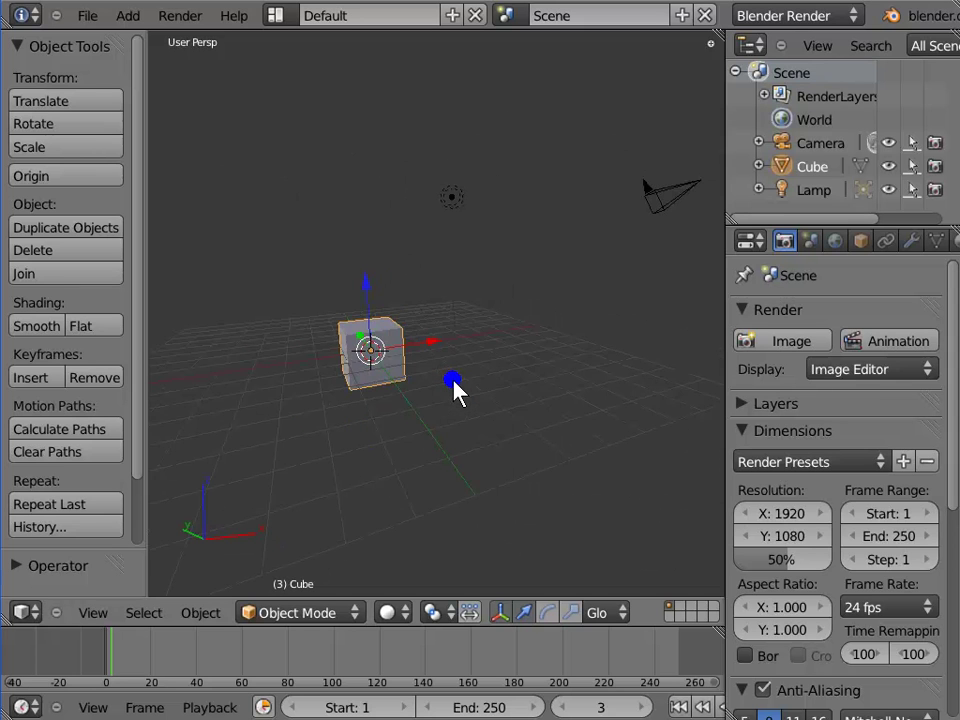
scroll(453, 390, "down", 5, "ctrl+alt")
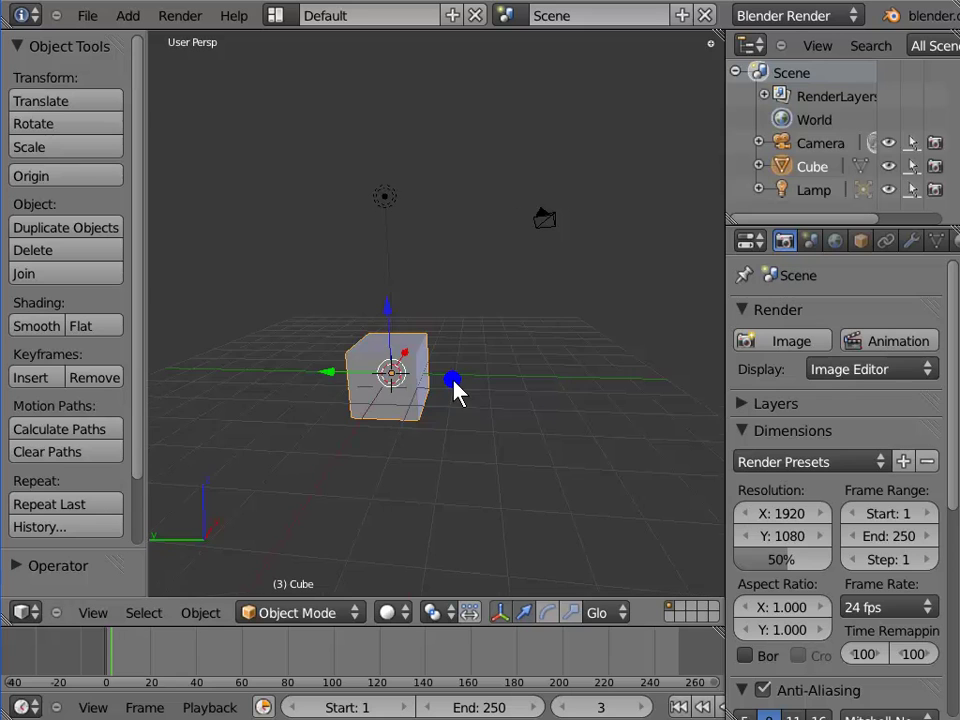
scroll(453, 390, "down", 5, "ctrl+alt")
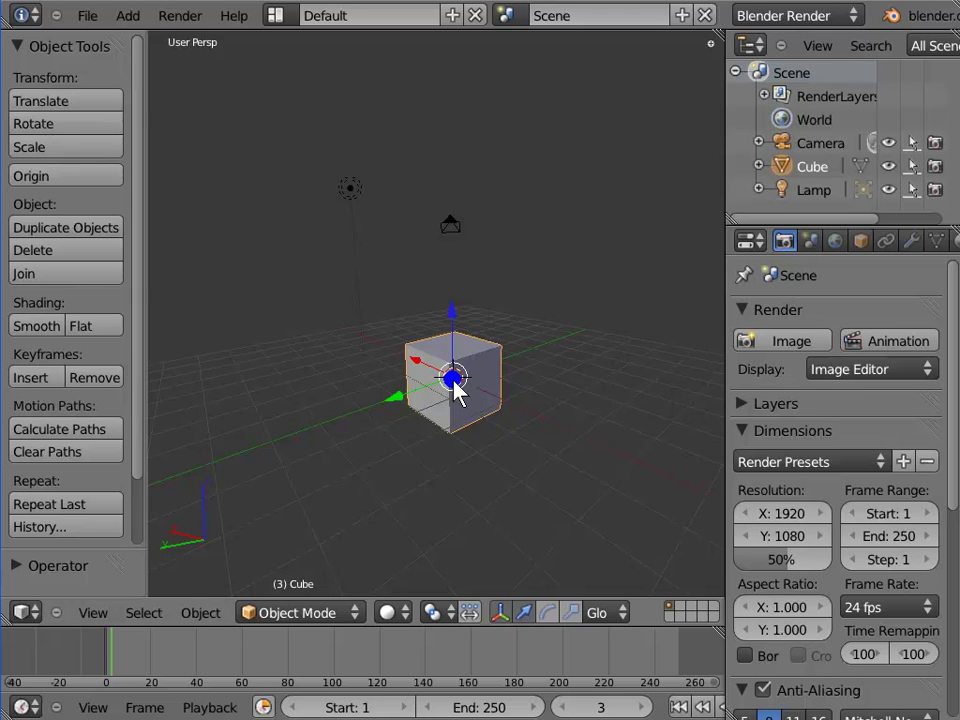
Step: Orbit the 3D view horizontally back from the far side of the cube to the starting angle
scroll(453, 390, "down", 4, "ctrl+alt")
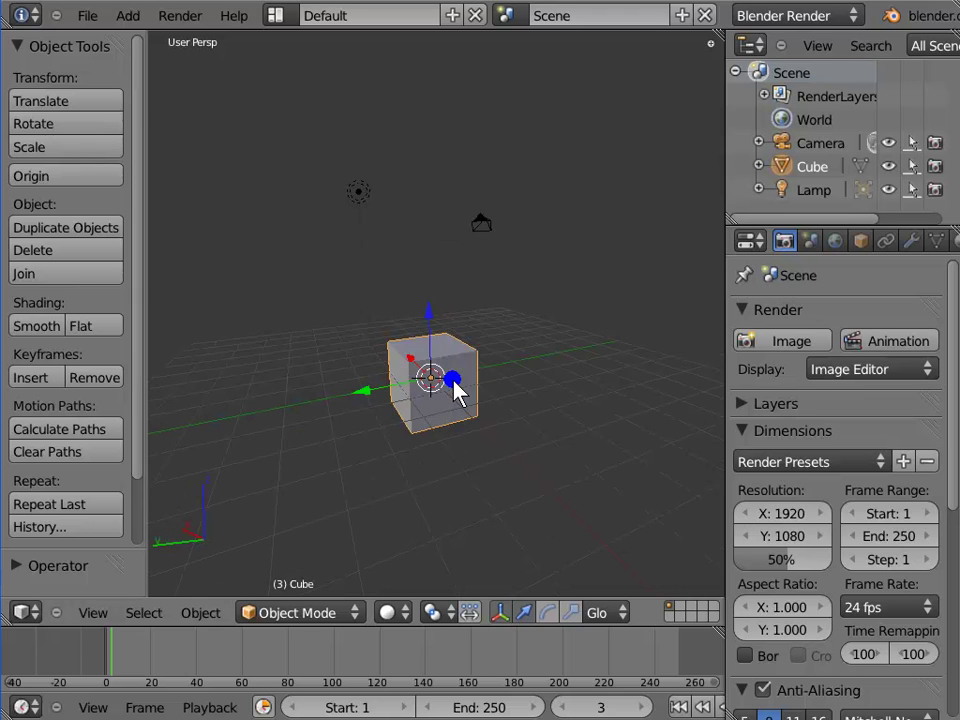
scroll(453, 390, "down", 8, "ctrl+alt")
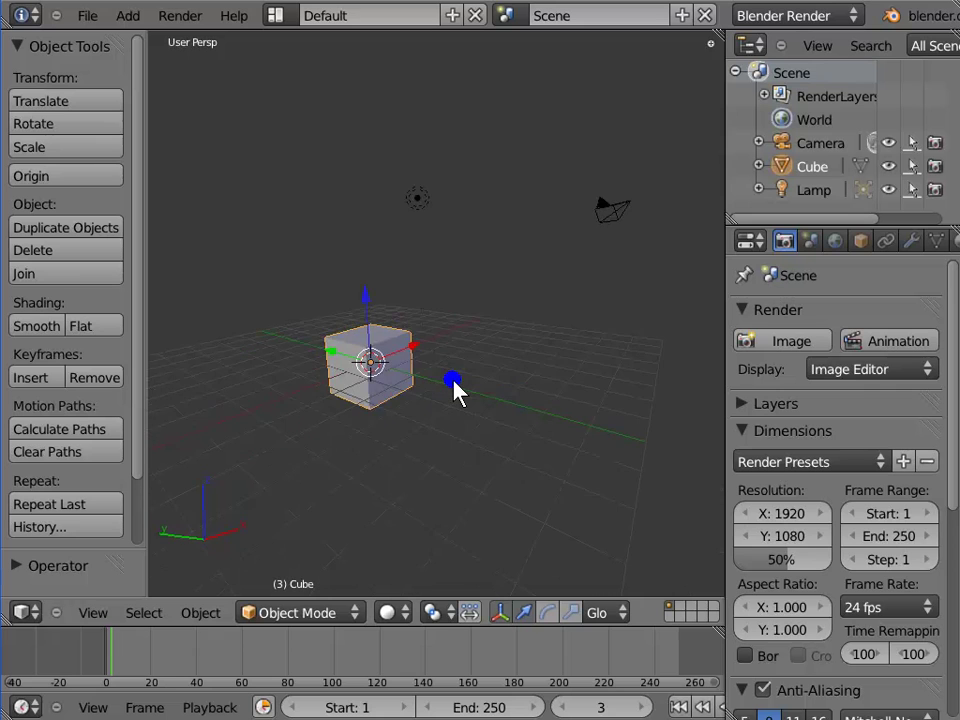
scroll(453, 390, "down", 6, "ctrl+alt")
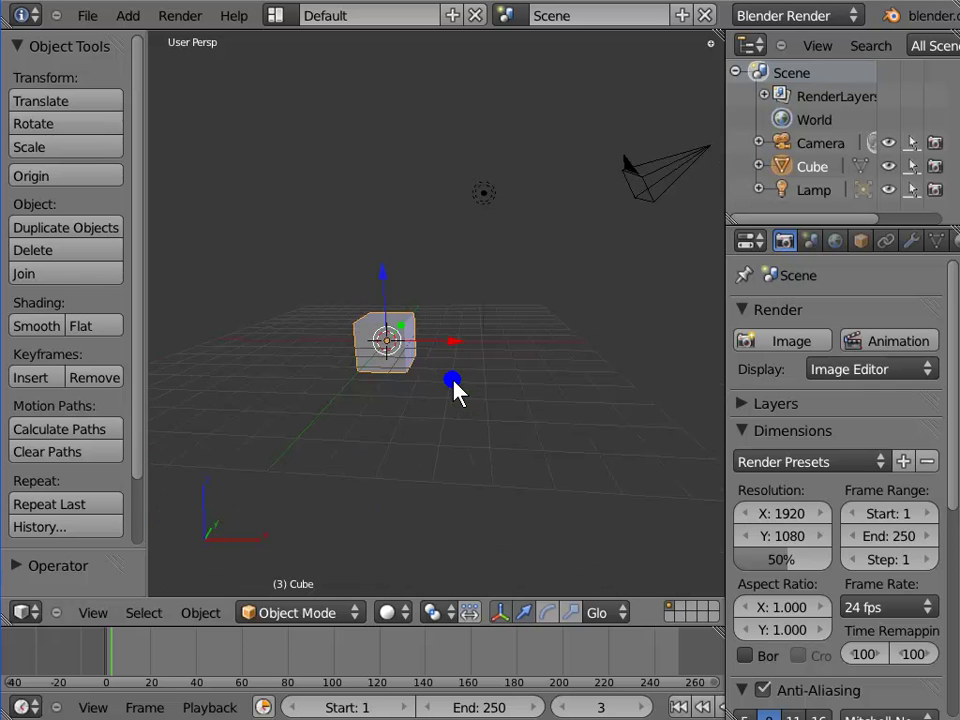
scroll(453, 390, "down", 4, "ctrl+alt")
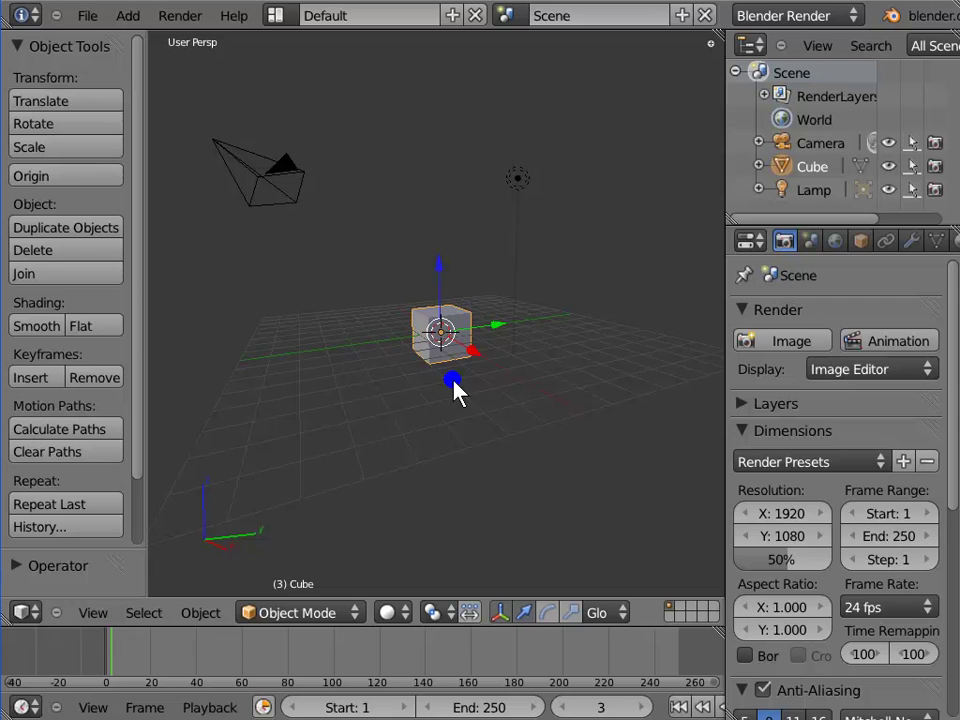
Step: Orbit the 3D view to the left in fixed increments until the cube is seen from its far side
key("KP_4")
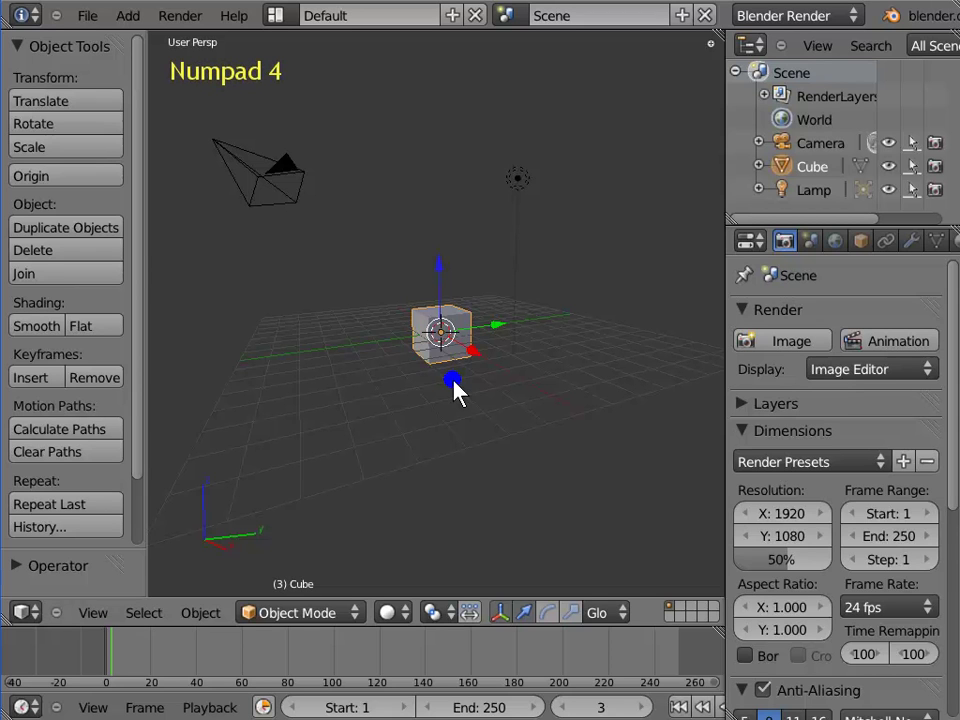
key("KP_4")
key("KP_4")
key("KP_4")
key("KP_4")
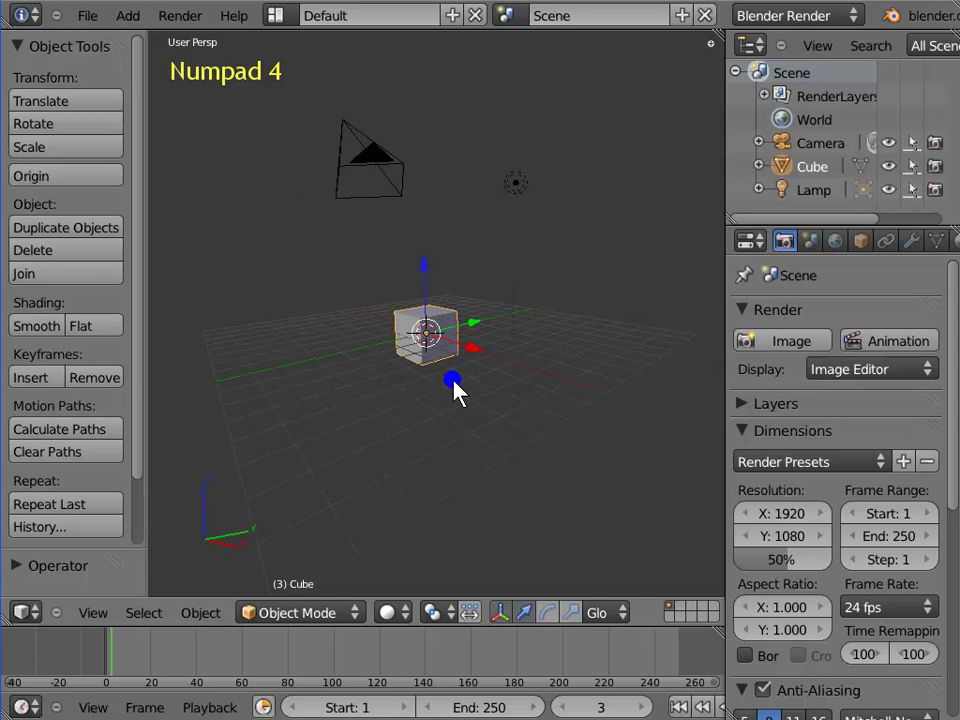
key("KP_4")
key("KP_4")
key("KP_4")
key("KP_4")
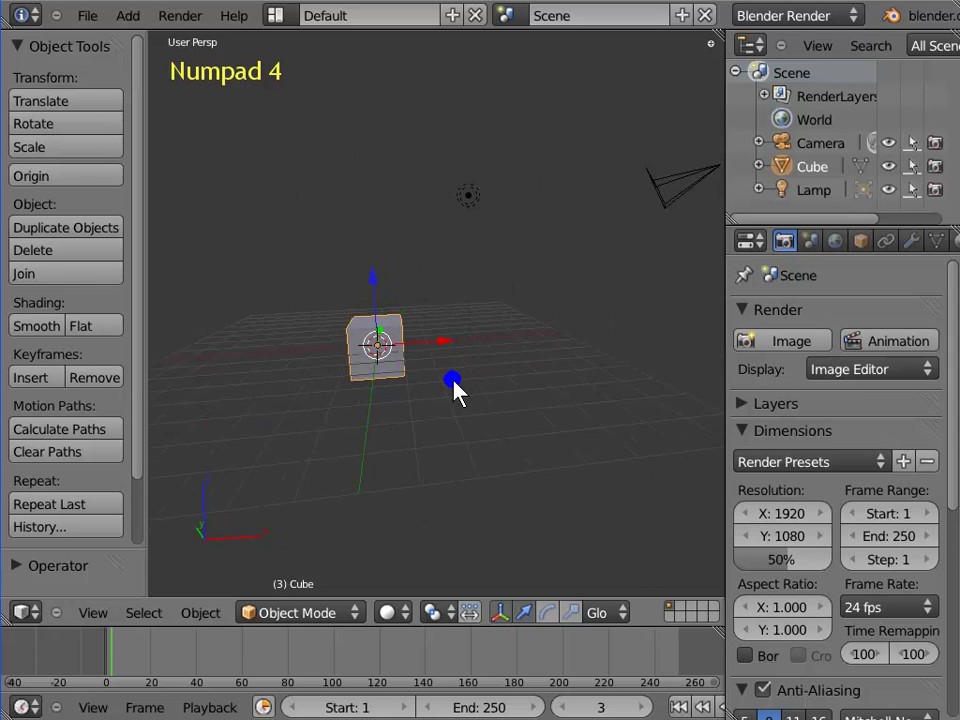
key("KP_4")
key("KP_4")
key("KP_4")
key("KP_4")
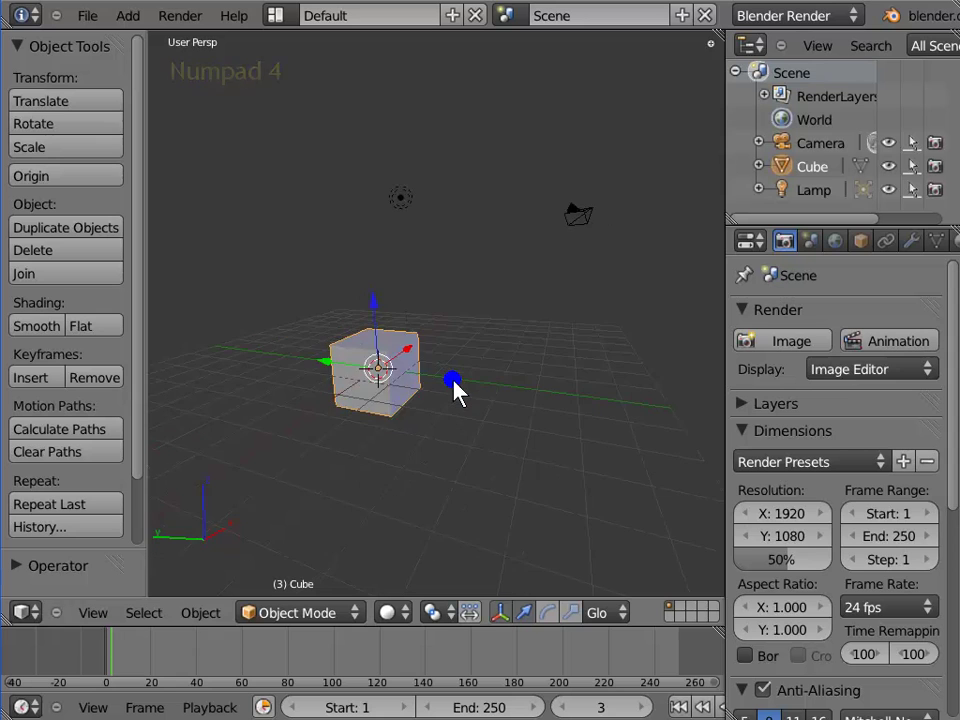
Step: Orbit the 3D view to the right in fixed increments until it is back at the starting angle
key("KP_6")
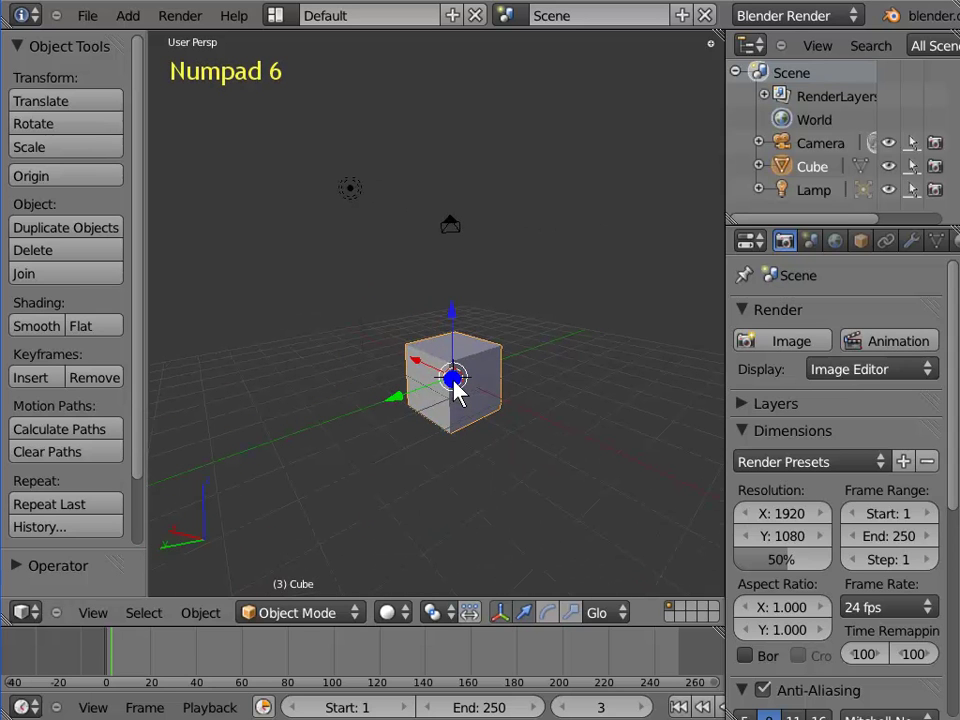
key("KP_6")
key("KP_6")
key("KP_6")
key("KP_6")
key("KP_6")
key("KP_6")
key("KP_6")
key("KP_6")
key("KP_6")
key("KP_6")
key("KP_6")
key("KP_6")
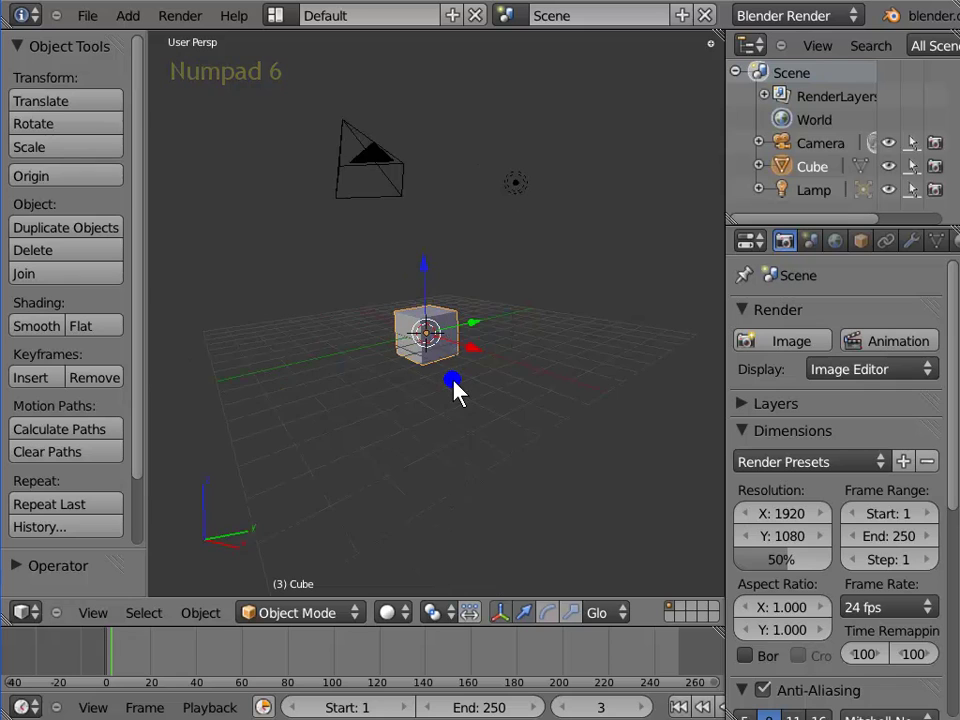
key("KP_6")
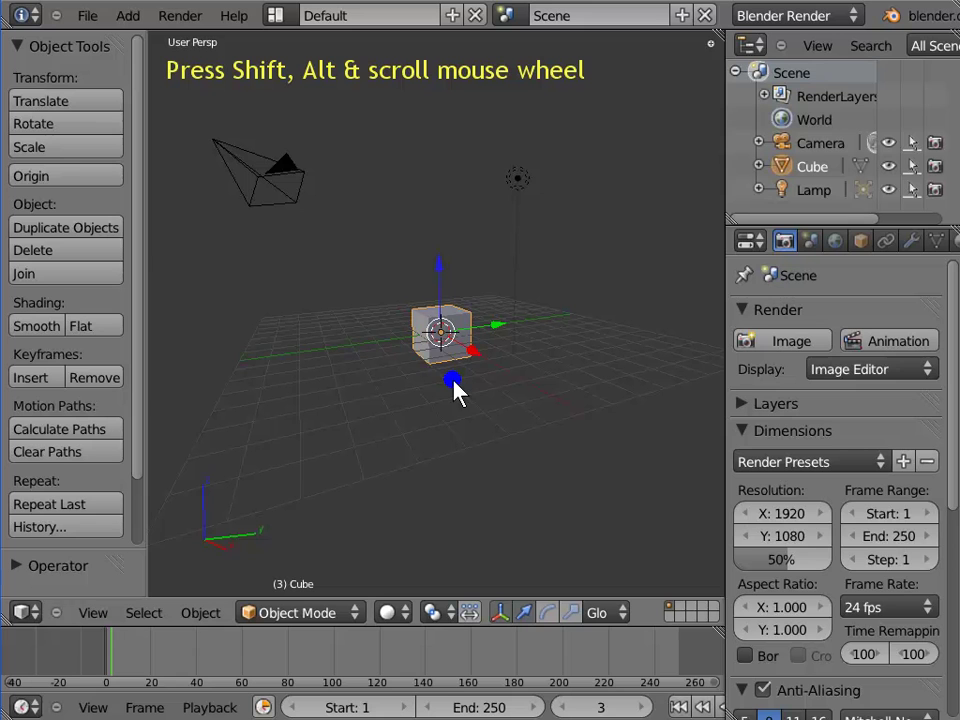
Step: Orbit the 3D view vertically around the cube in both directions, ending at the starting angle
scroll(453, 390, "down", 10, "alt+shift")
scroll(453, 390, "up", 10, "alt+shift")
scroll(453, 390, "down", 4, "alt+shift")
scroll(453, 390, "down", 8, "alt+shift")
scroll(453, 390, "up", 8, "alt+shift")
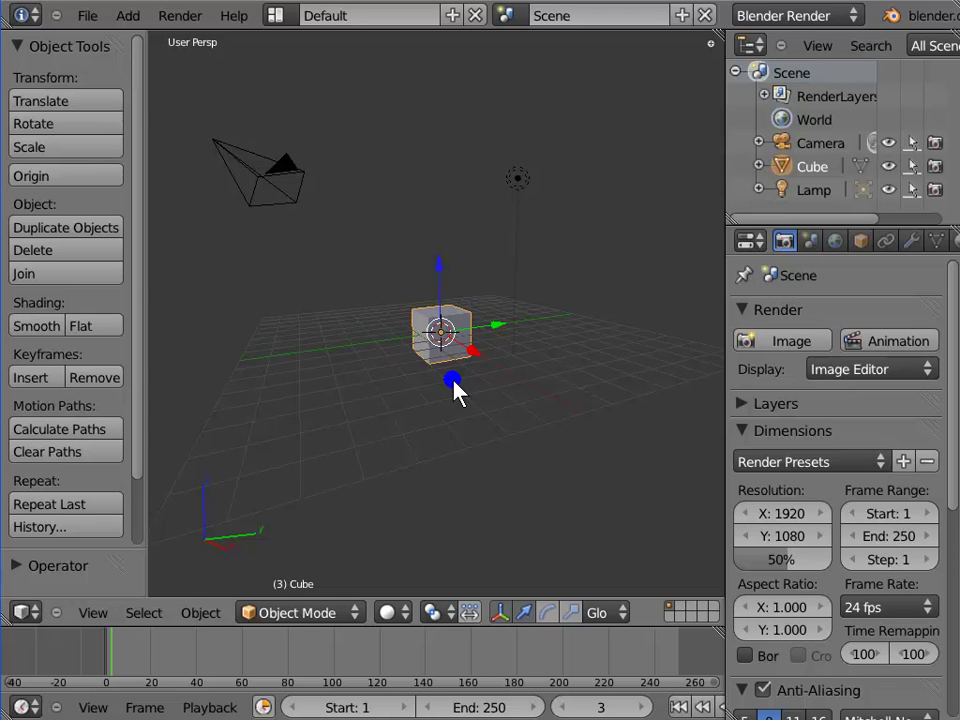
Step: Orbit the 3D view vertically over the top of the cube until the scene appears upside down
scroll(453, 390, "down", 4, "alt+shift")
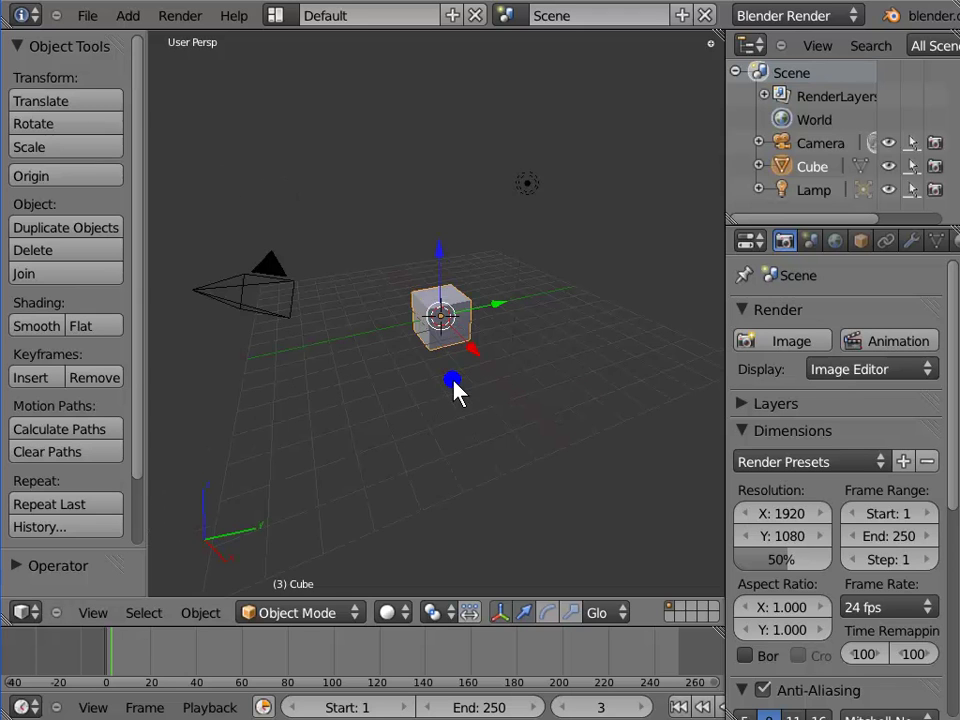
scroll(453, 390, "down", 8, "alt+shift")
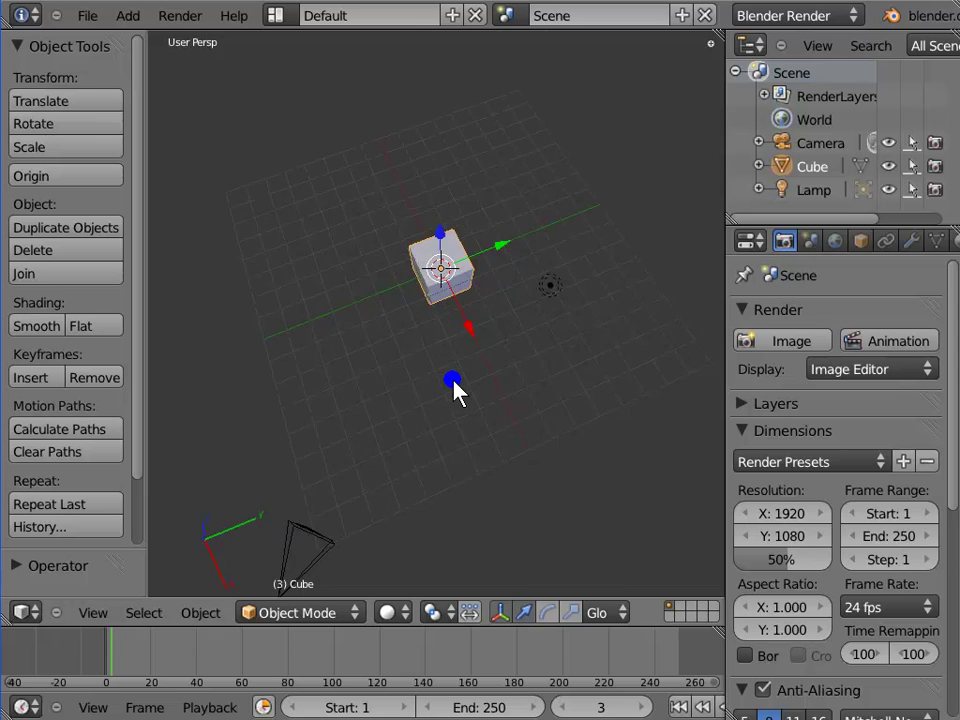
scroll(453, 390, "down", 8, "alt+shift")
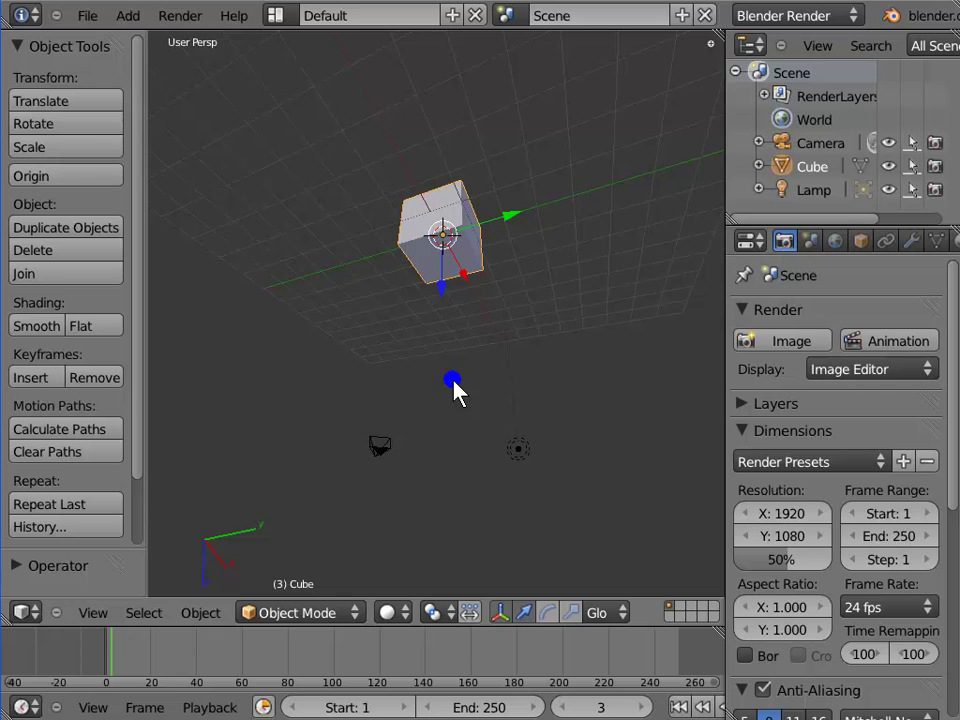
Step: Orbit the 3D view vertically from the upside-down angle back to the upright starting angle
scroll(453, 390, "up", 6, "alt+shift")
scroll(453, 390, "down", 6, "alt+shift")
scroll(453, 390, "down", 3, "alt+shift")
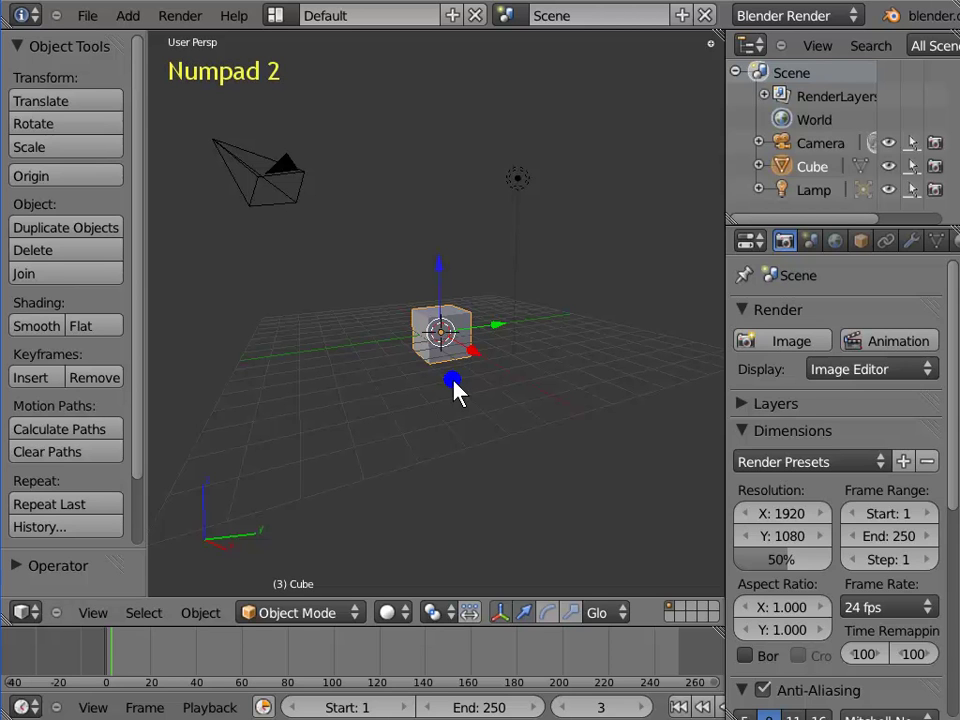
Step: Orbit the 3D view downward in fixed increments until the cube is seen from underneath
key("KP_2")
key("KP_2")
key("KP_2")
key("KP_2")
key("KP_2")
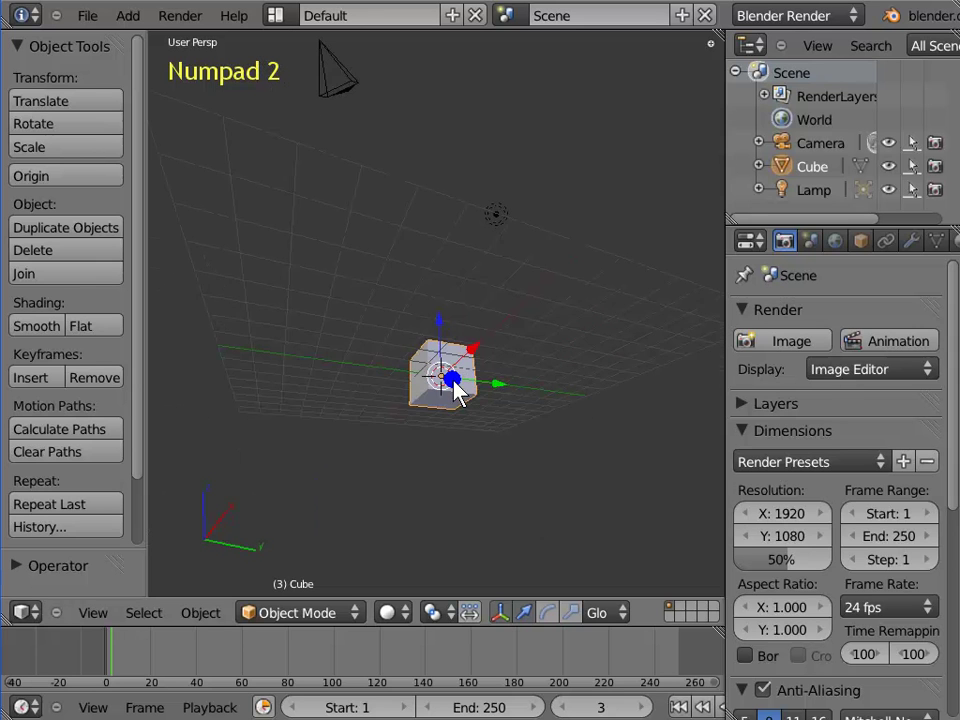
key("KP_2")
key("KP_2")
key("KP_2")
key("KP_2")
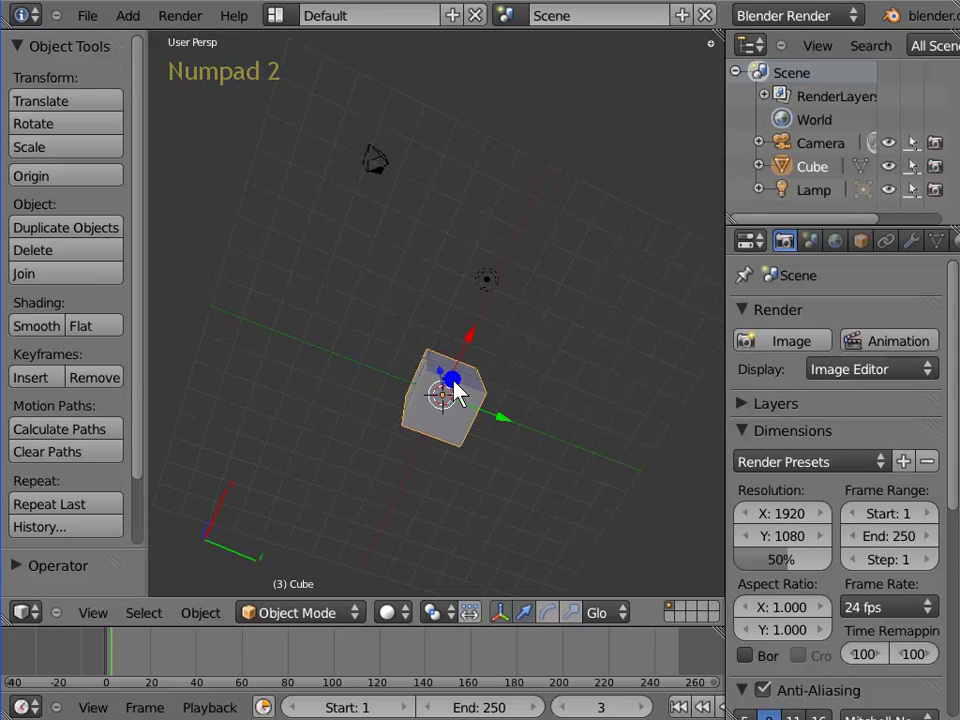
Step: Orbit the 3D view upward in fixed increments from underneath the cube back to the upright starting angle
key("KP_8")
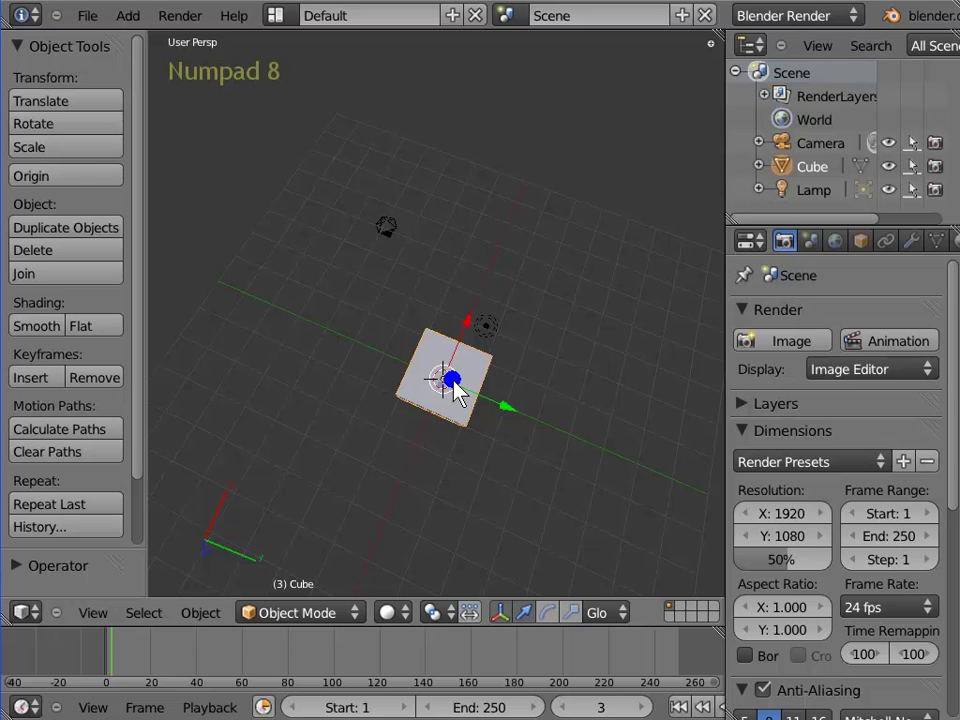
key("KP_8")
key("KP_8")
key("KP_8")
key("KP_8")
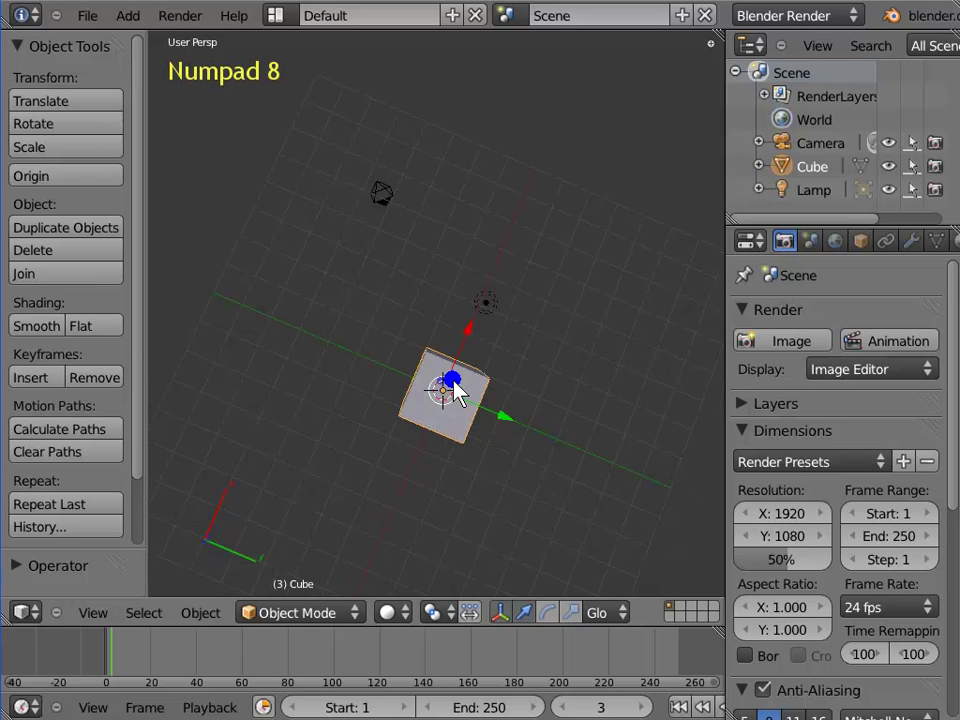
key("KP_8")
key("KP_8")
key("KP_8")
key("KP_8")
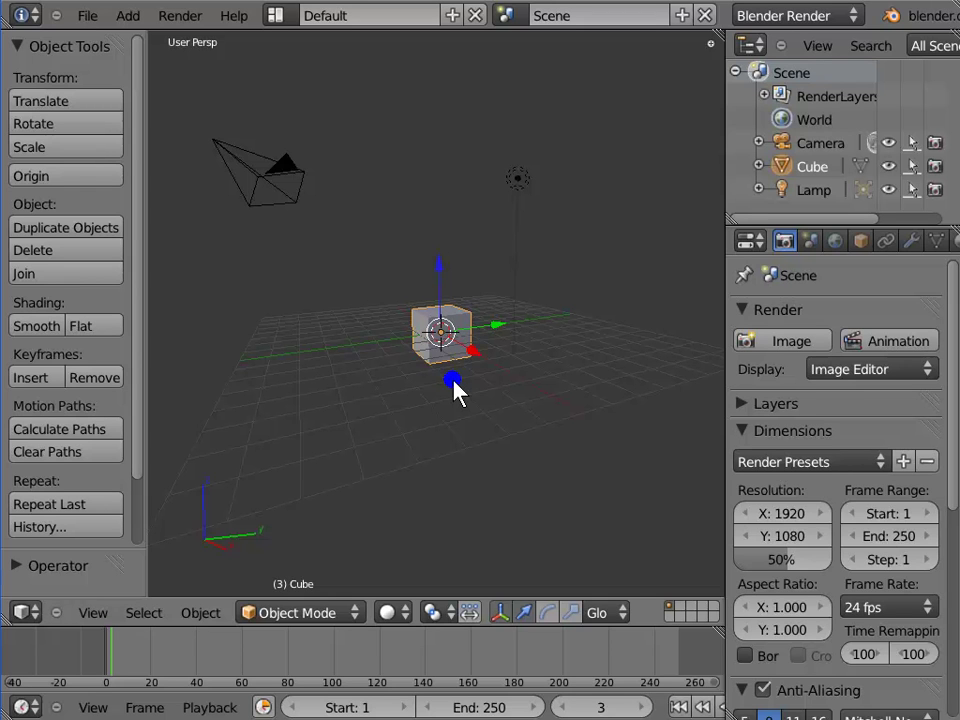
Step: Zoom the 3D view in until the cube appears large and back out to the starting distance
scroll(453, 390, "up", 5)
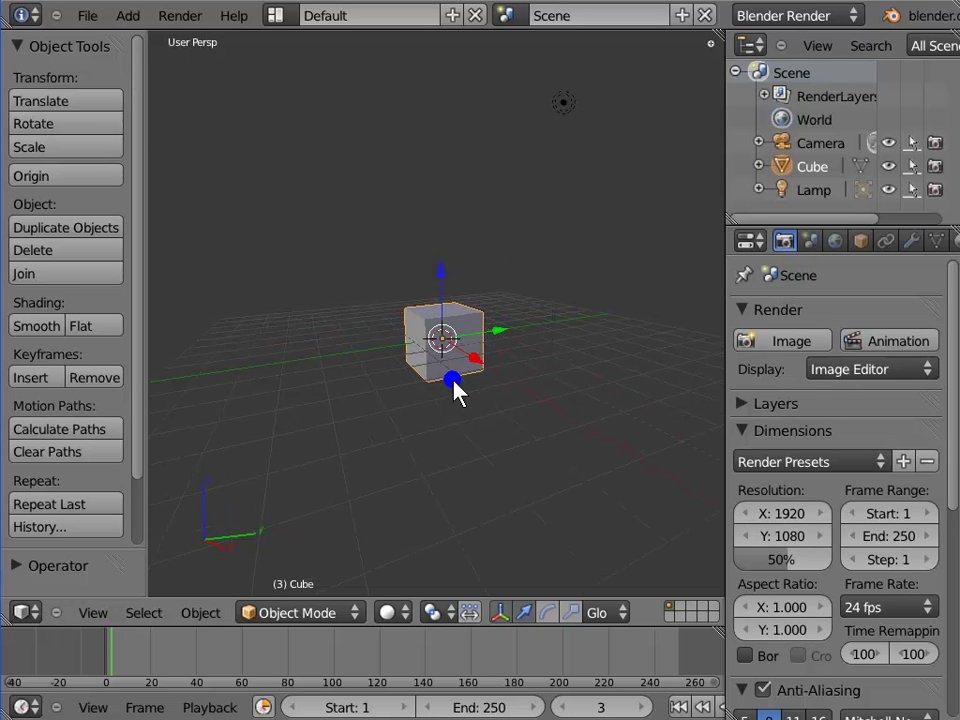
scroll(453, 390, "up", 4)
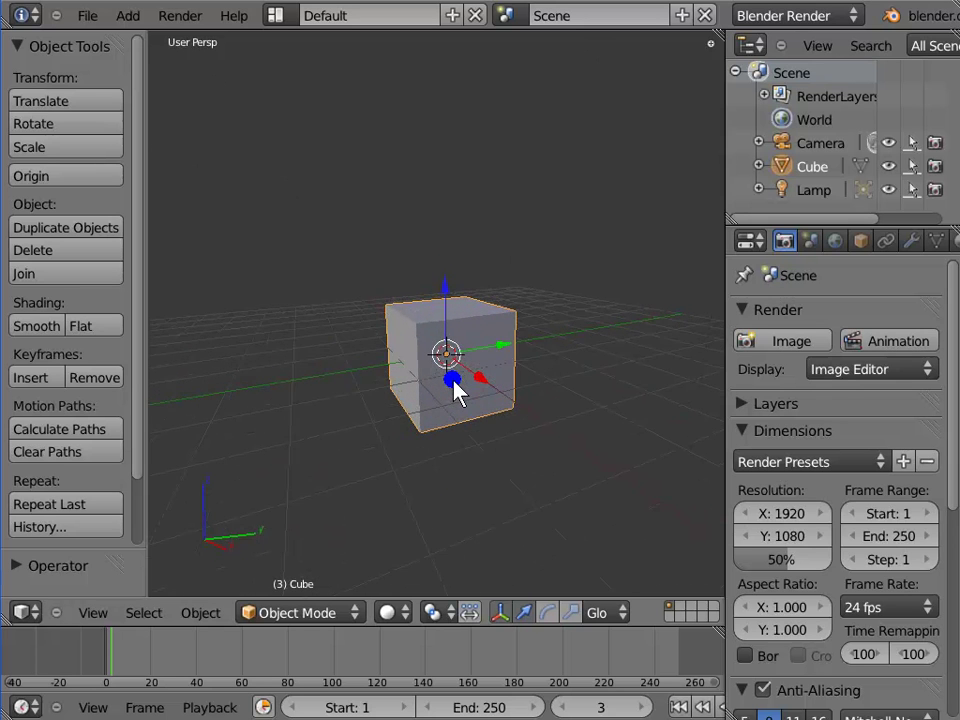
scroll(453, 390, "up", 1)
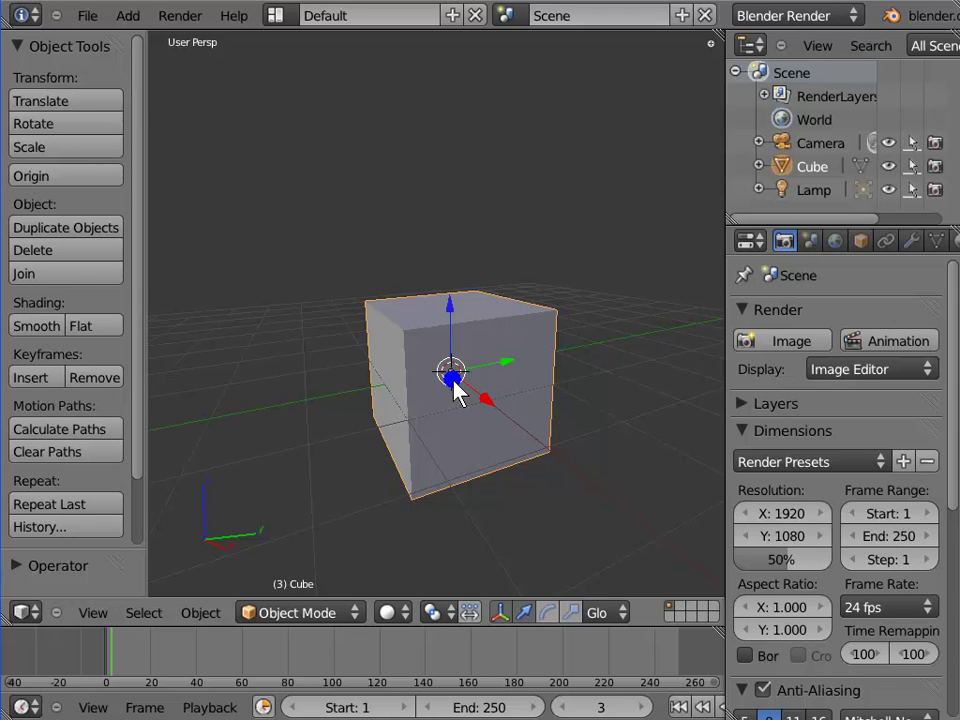
scroll(453, 390, "down", 3)
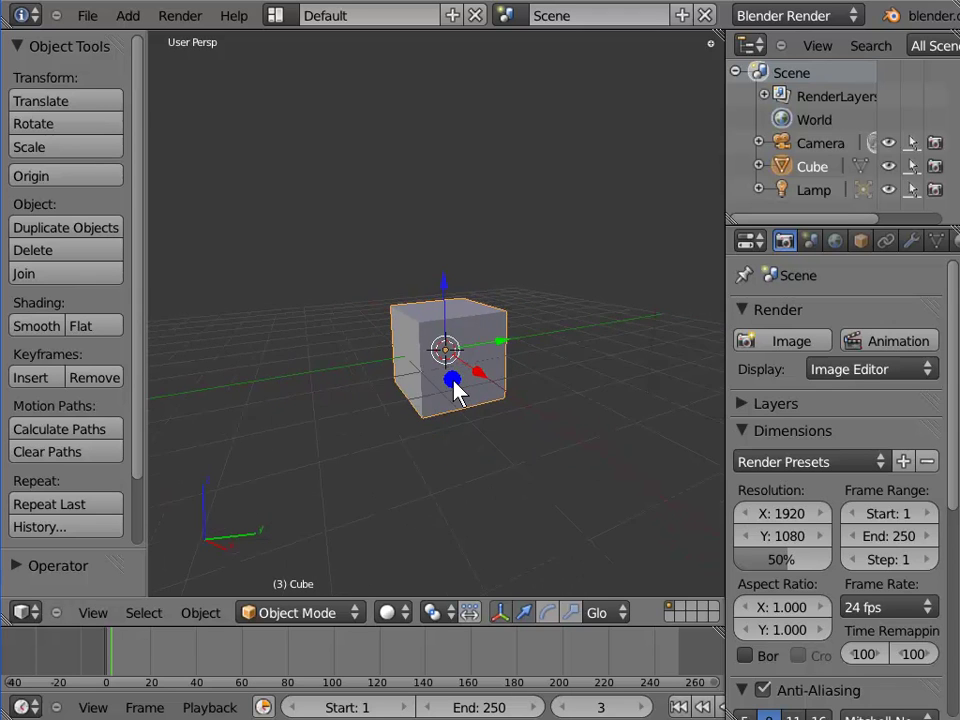
scroll(453, 390, "down", 2)
scroll(453, 390, "down", 2)
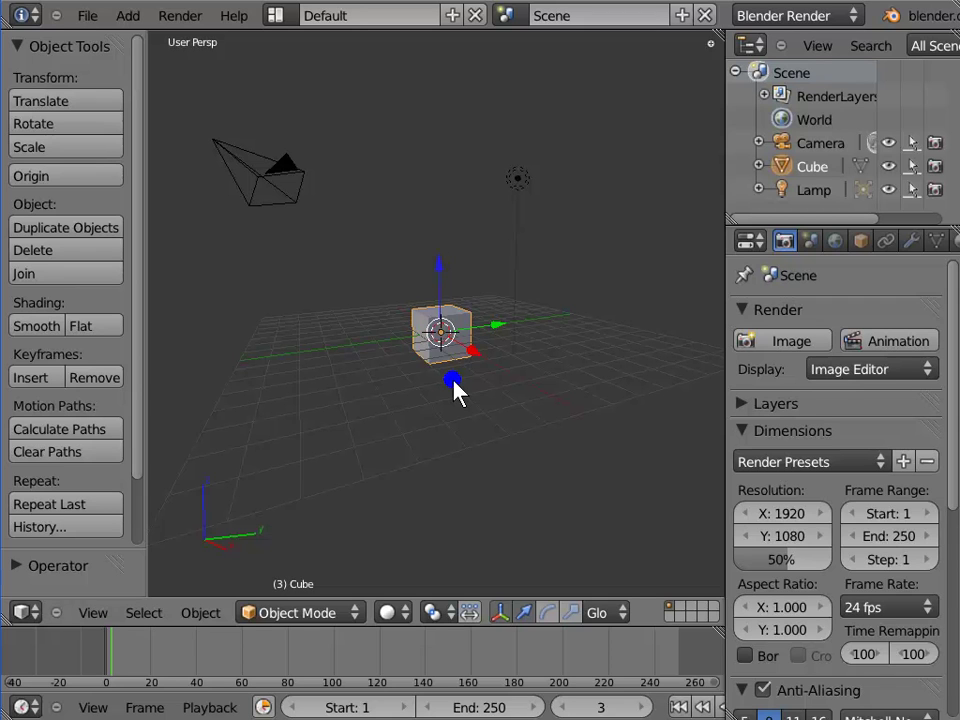
Step: Zoom the 3D view in on the cube in repeated fixed increments
key("KP_Add")
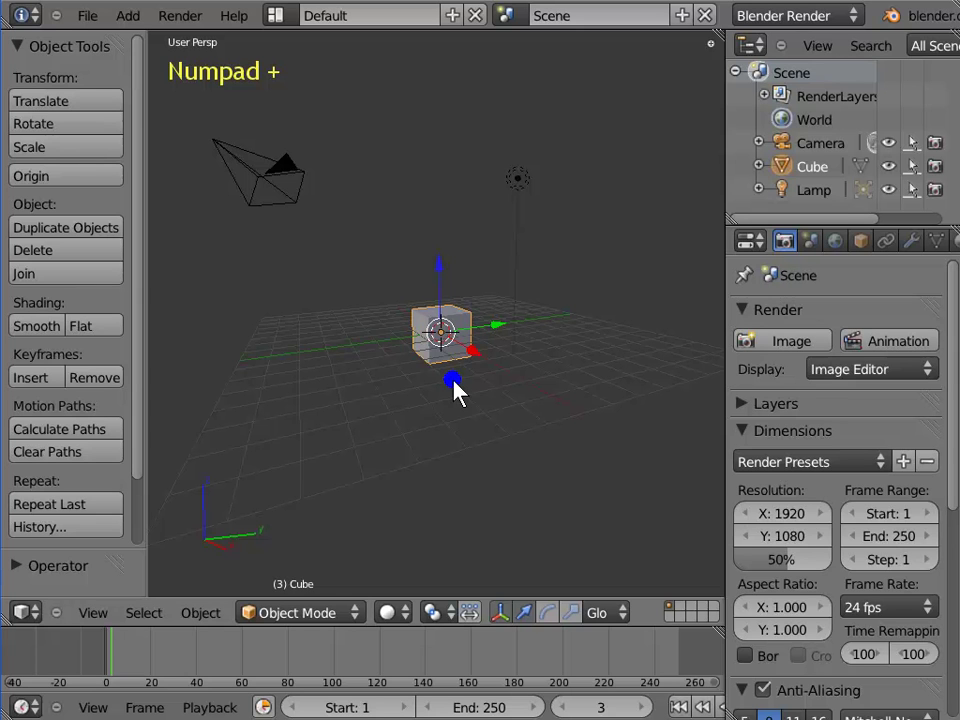
key("KP_Add")
key("KP_Add")
key("KP_Add")
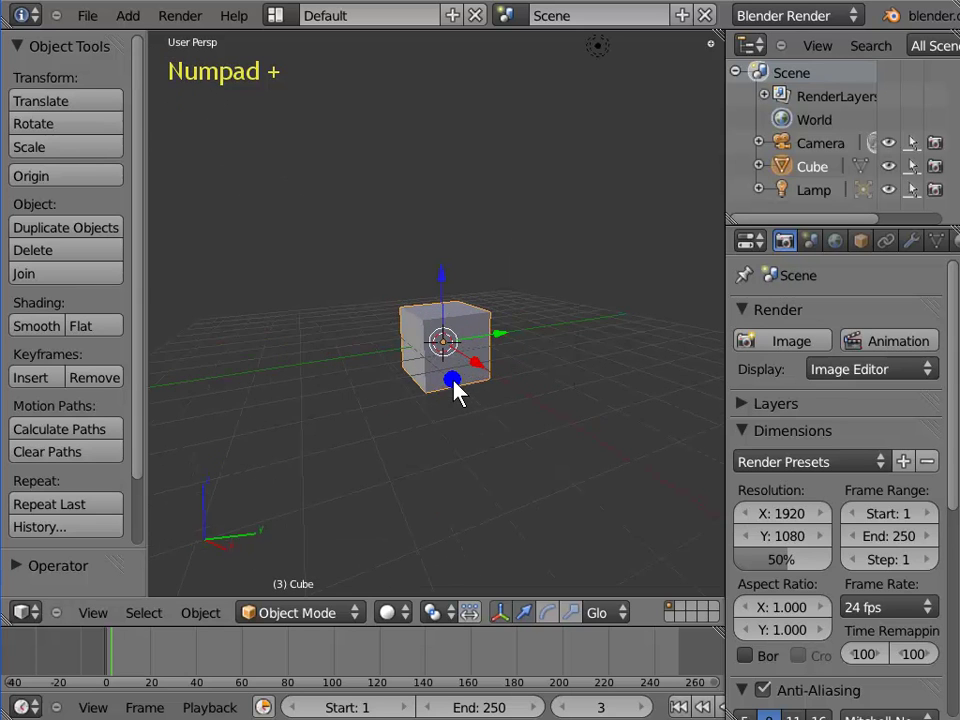
key("KP_Add")
key("KP_Add")
key("KP_Add")
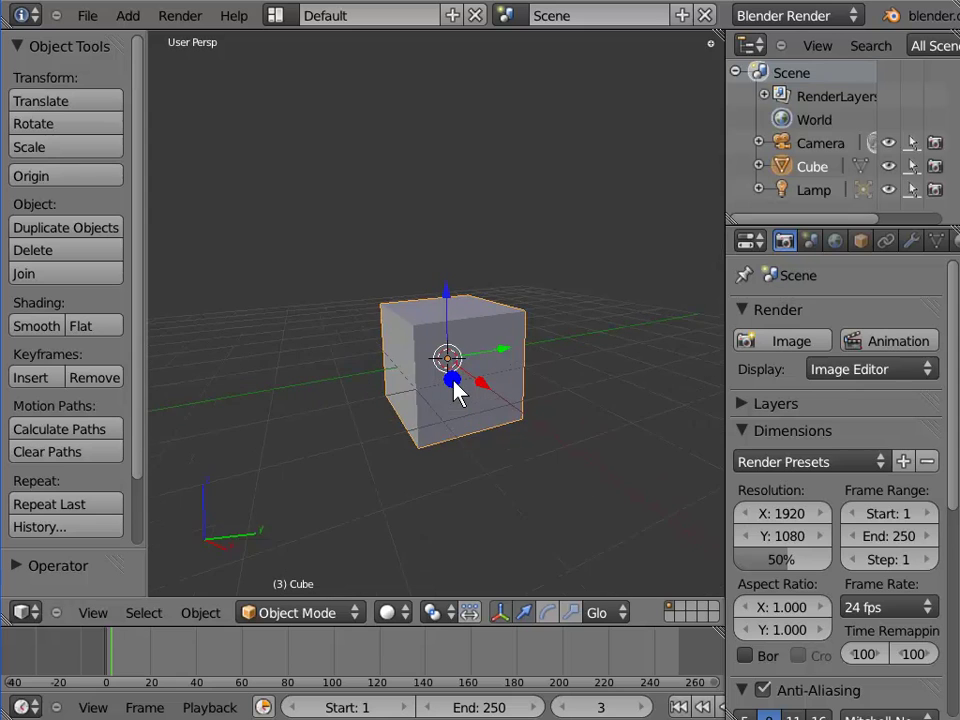
Step: Zoom the 3D view out in increments until the camera, lamp and whole grid are in view again
key("KP_Subtract")
key("KP_Subtract")
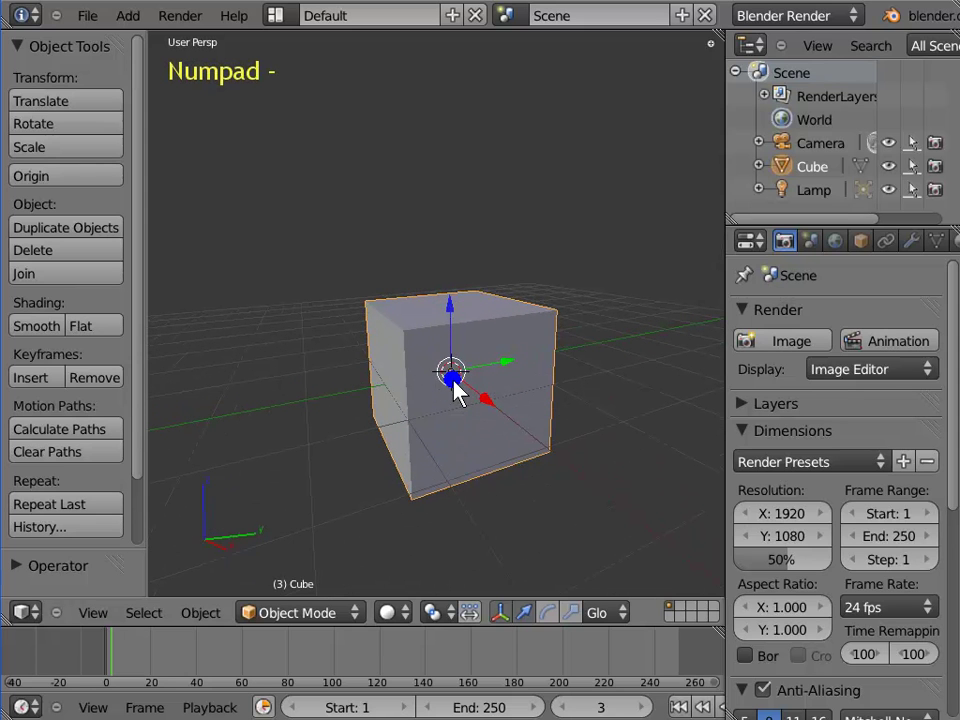
key("KP_Subtract")
key("KP_Subtract")
key("KP_Subtract")
key("KP_Subtract")
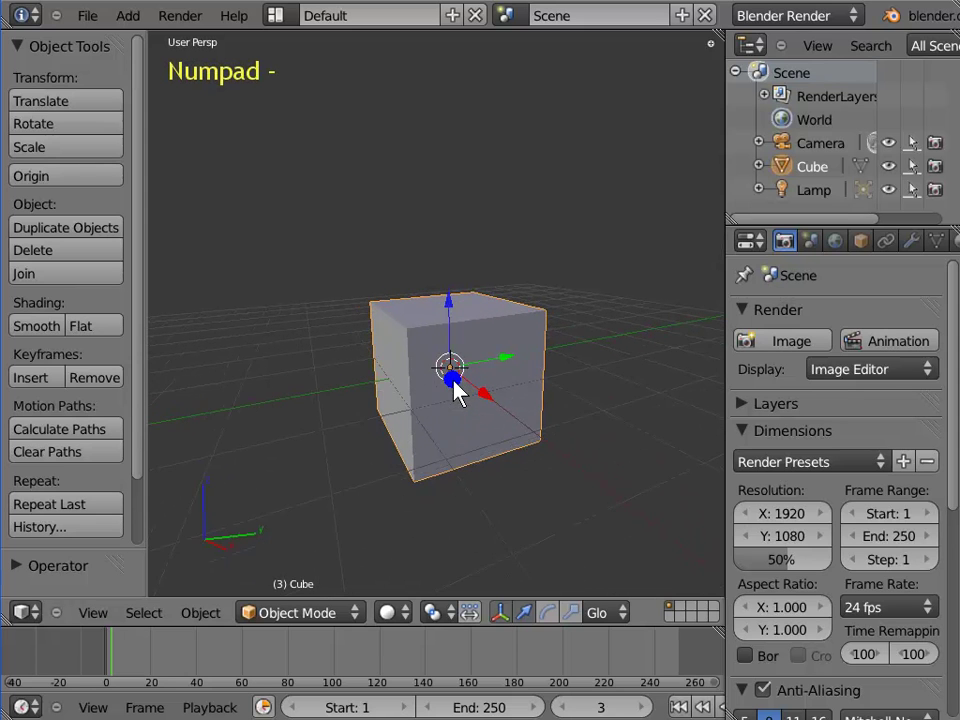
scroll(455, 392, "down", 4)
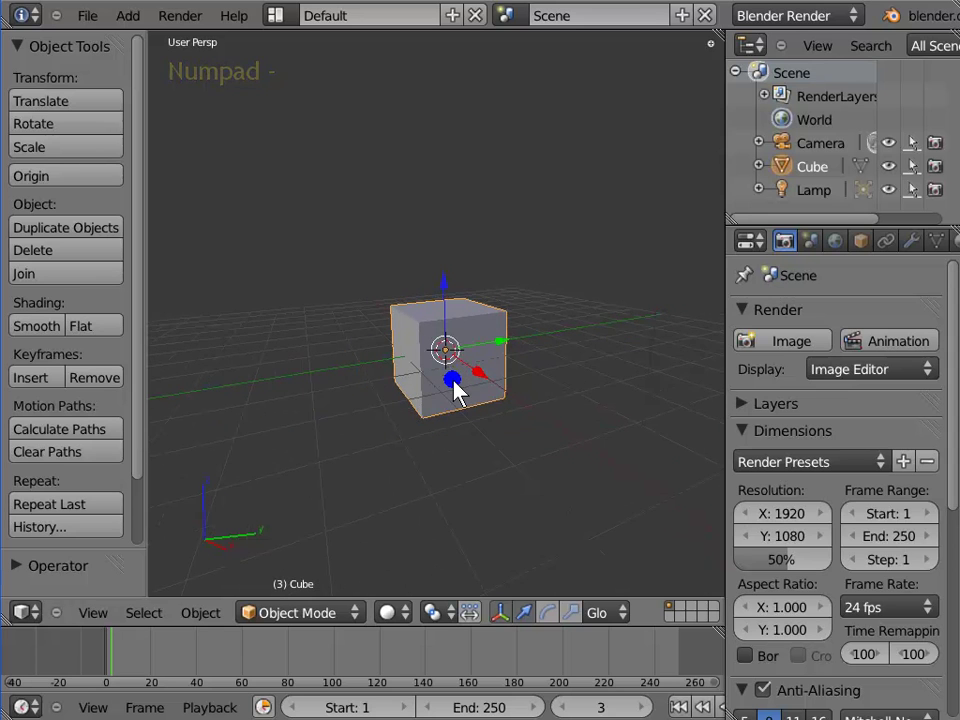
scroll(455, 392, "down", 2)
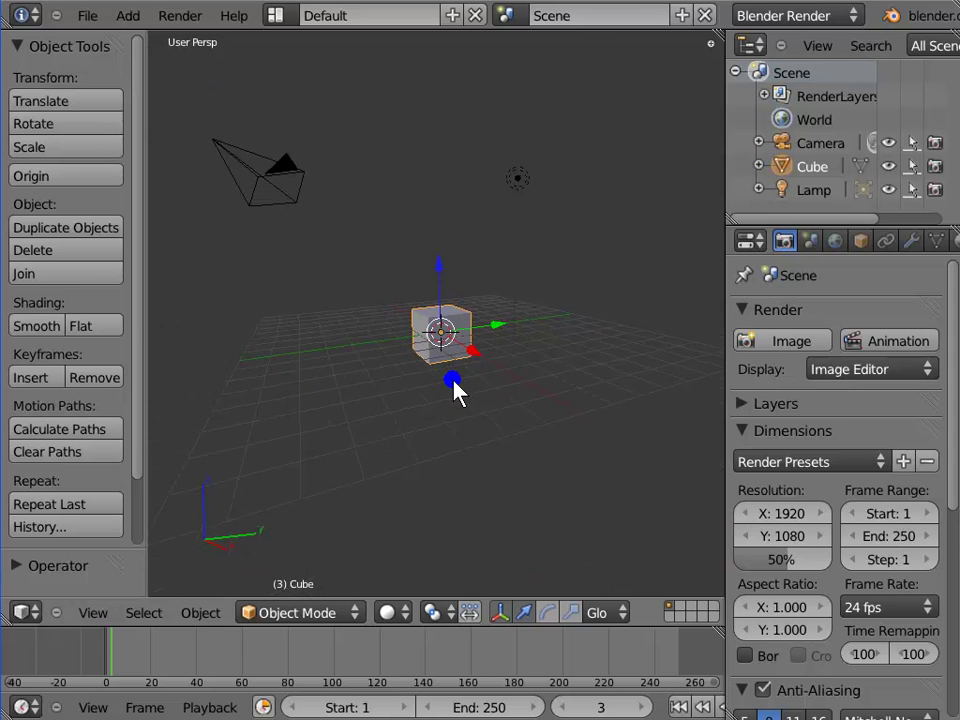